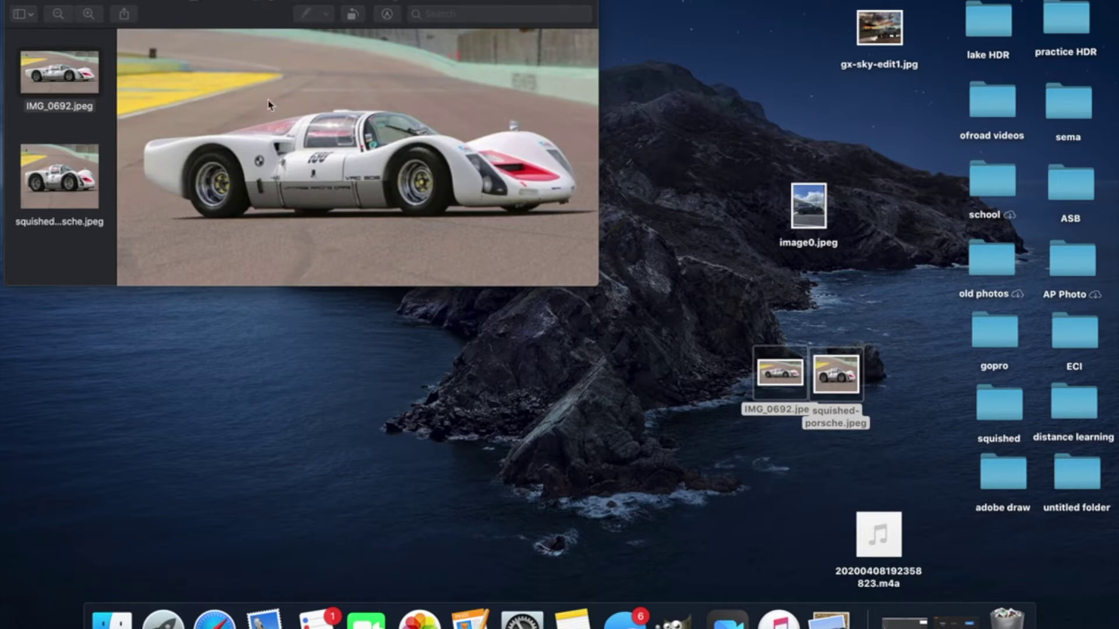
- View the squished-porsche example in Preview, then close the comparison viewer
left_click(61, 195)
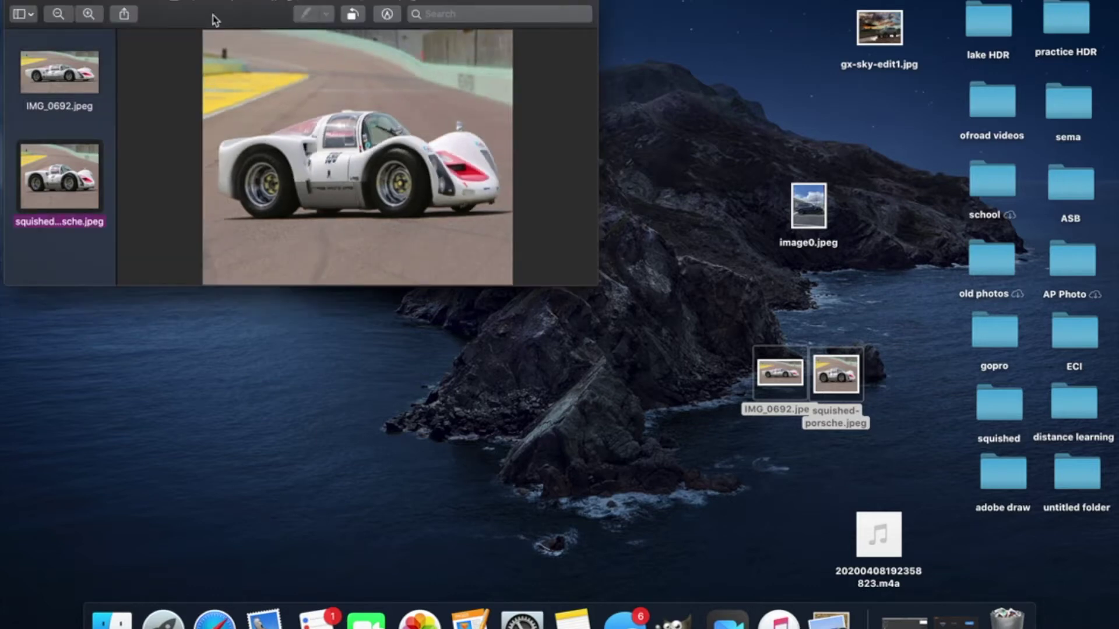
left_click_drag(215, 21, 236, 52)
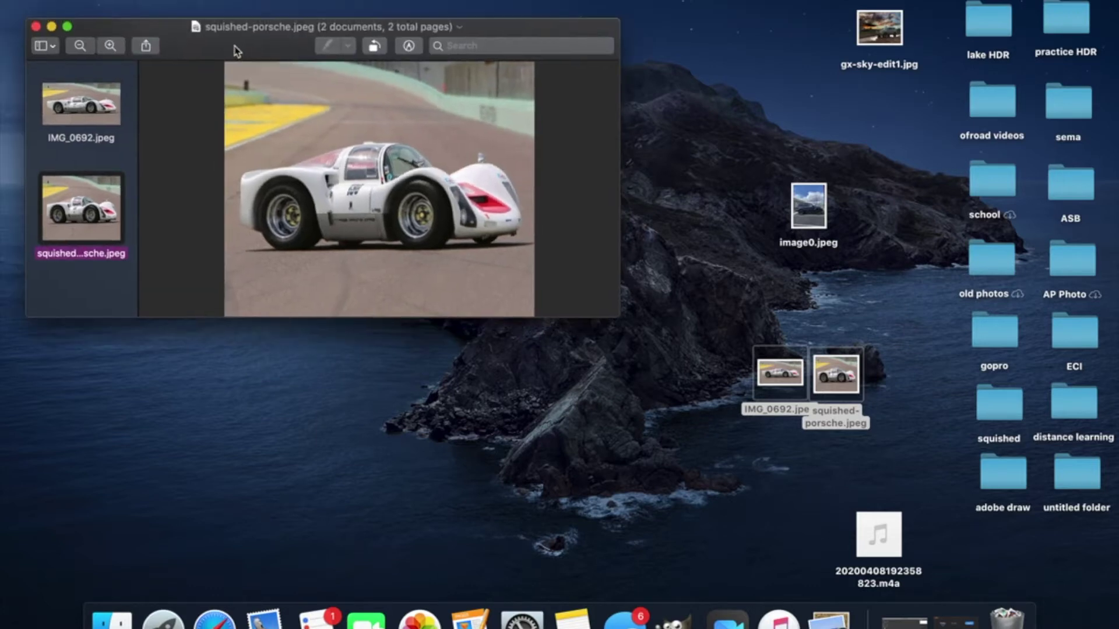
left_click(742, 414)
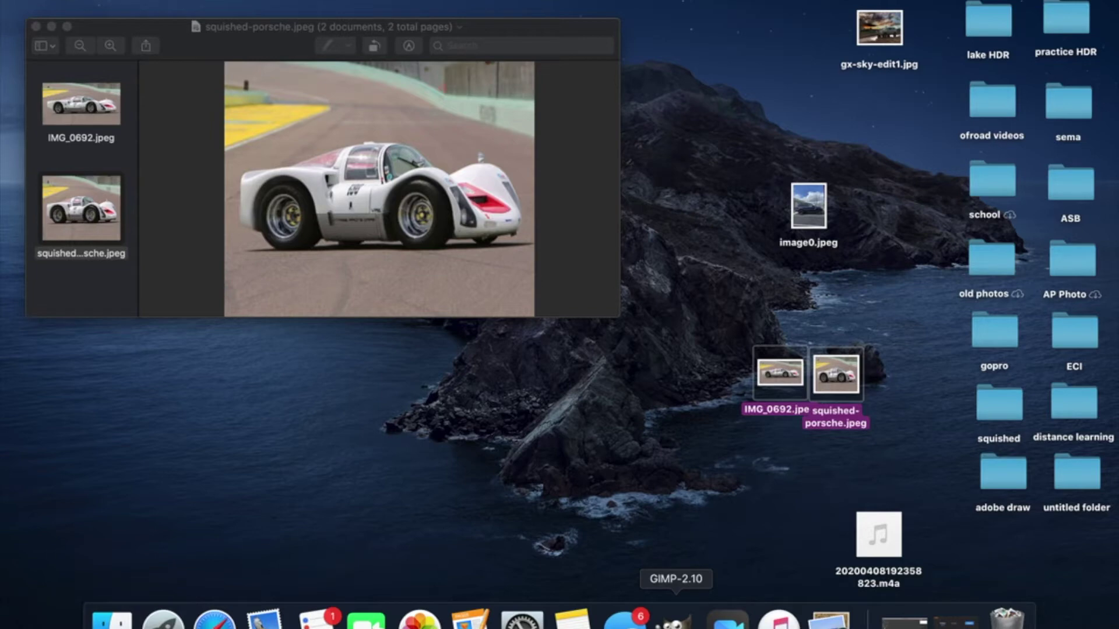
left_click(690, 481)
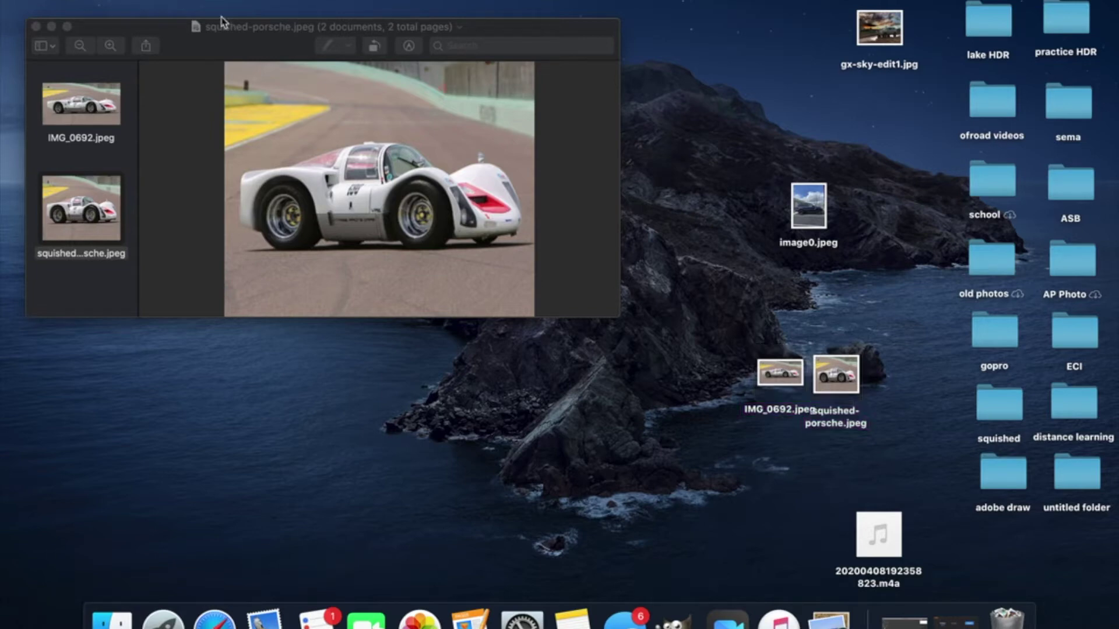
left_click(36, 27)
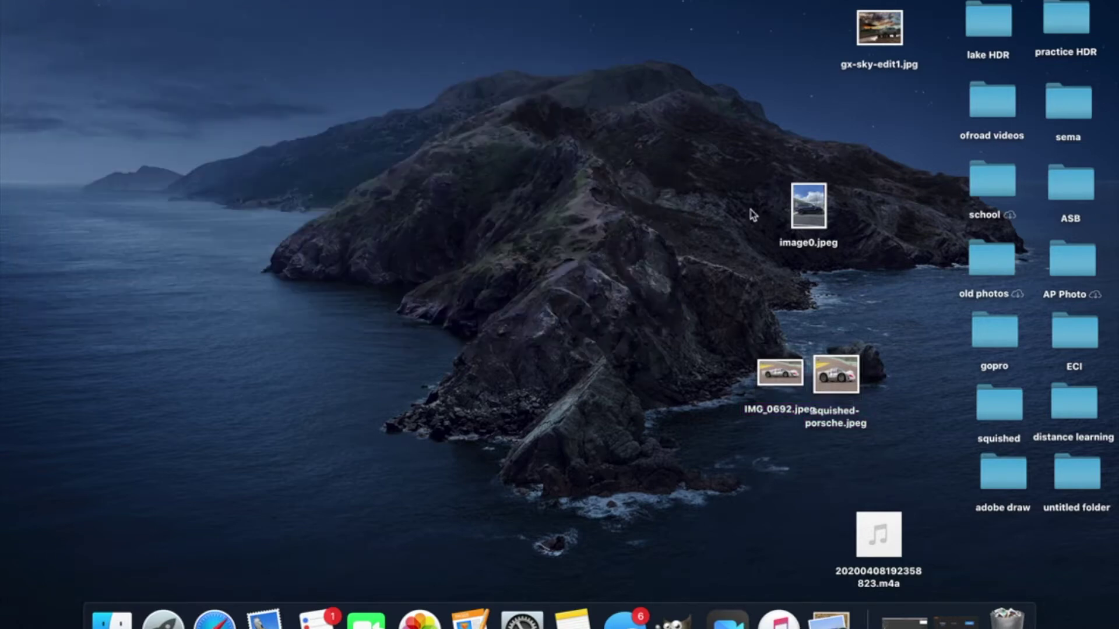
- Preview image0.jpeg, then open it in GIMP rotated upright per its Exif orientation
double_click(813, 219)
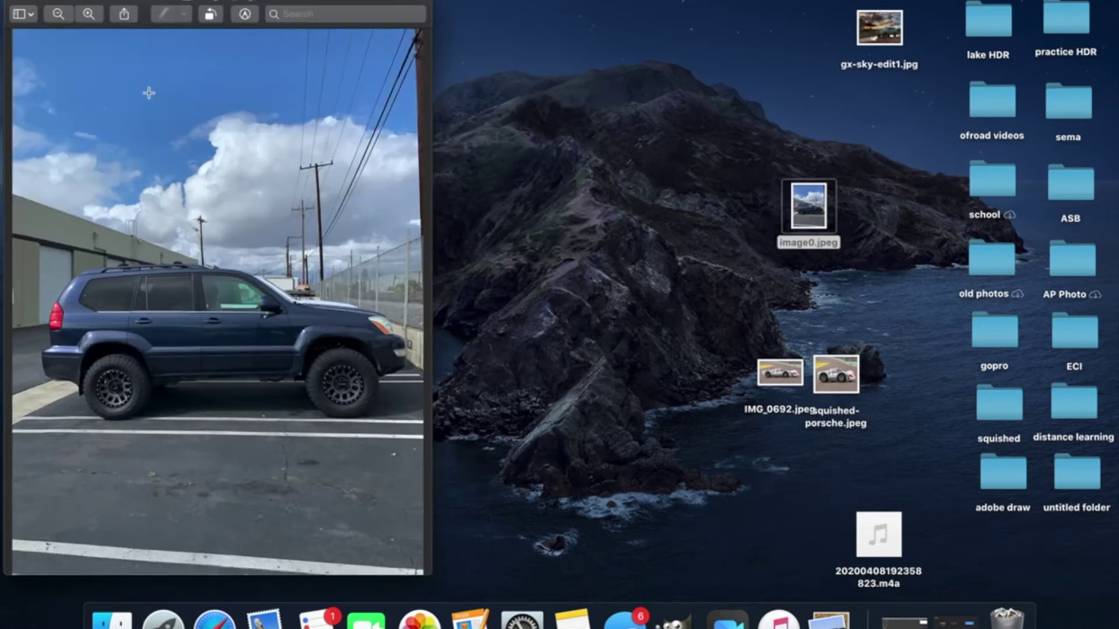
left_click(15, 3)
left_click_drag(813, 217, 705, 620)
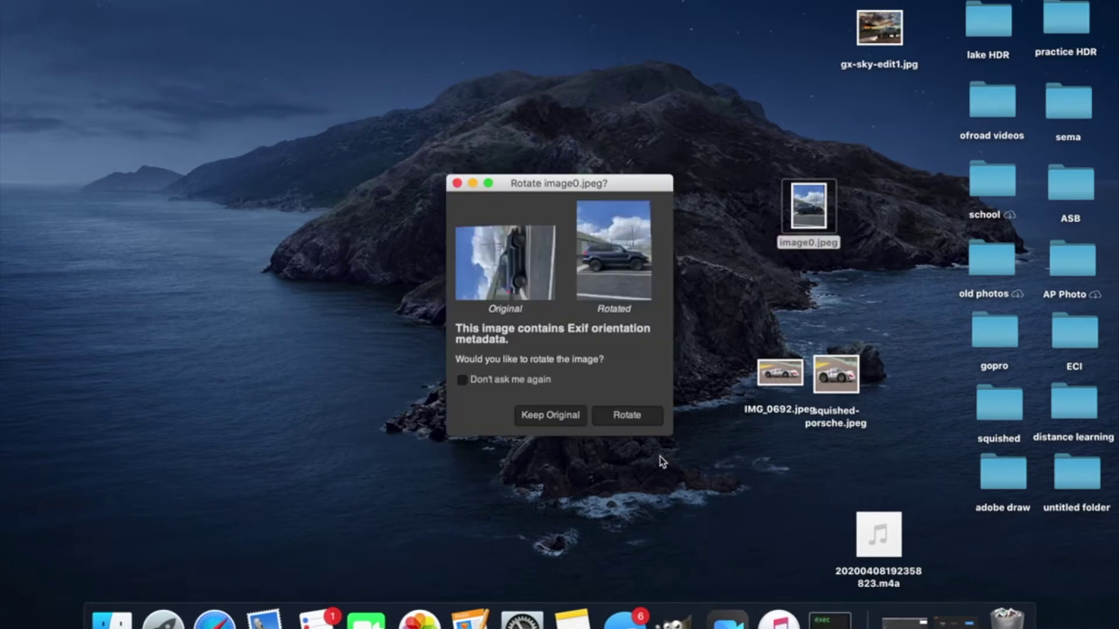
left_click(638, 422)
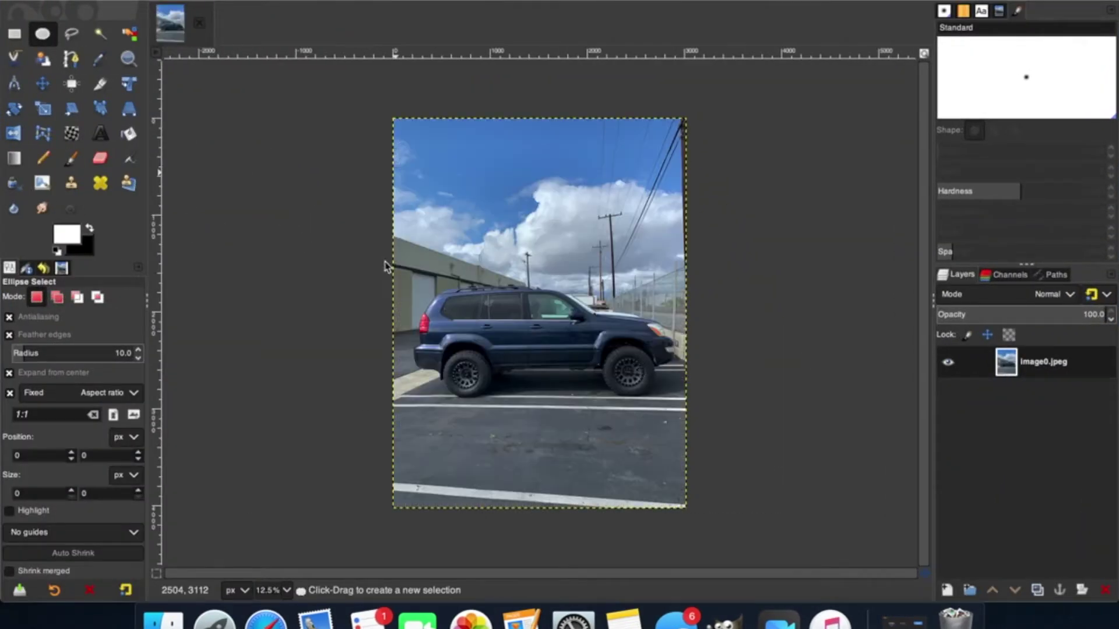
- Duplicate the SUV photo layer and scale the copy narrower to about 2001 px wide
right_click(1082, 366)
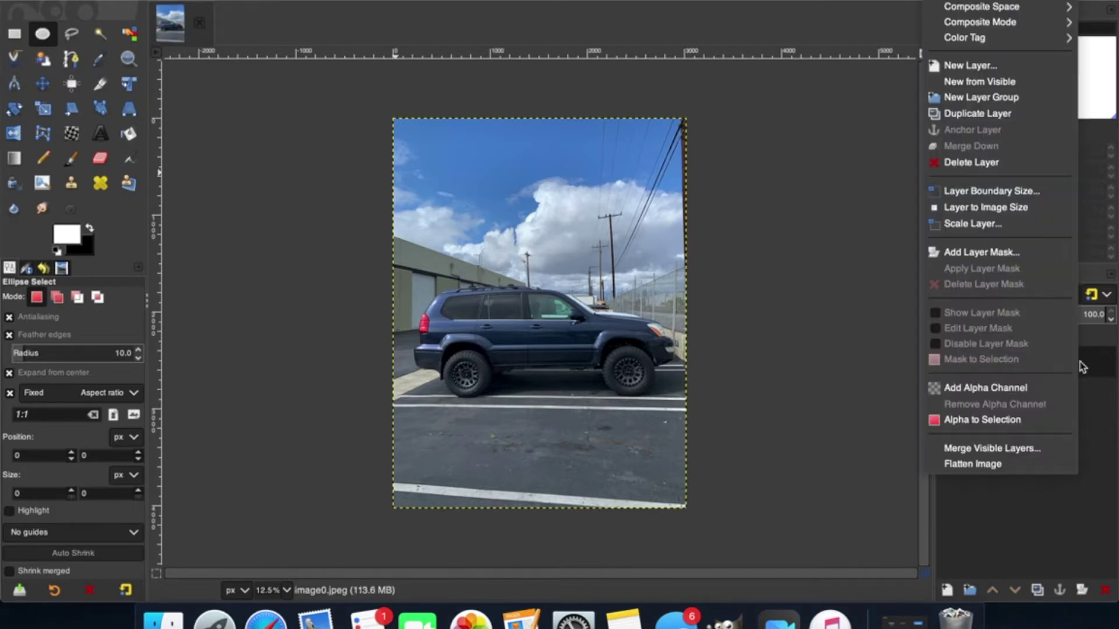
left_click(985, 114)
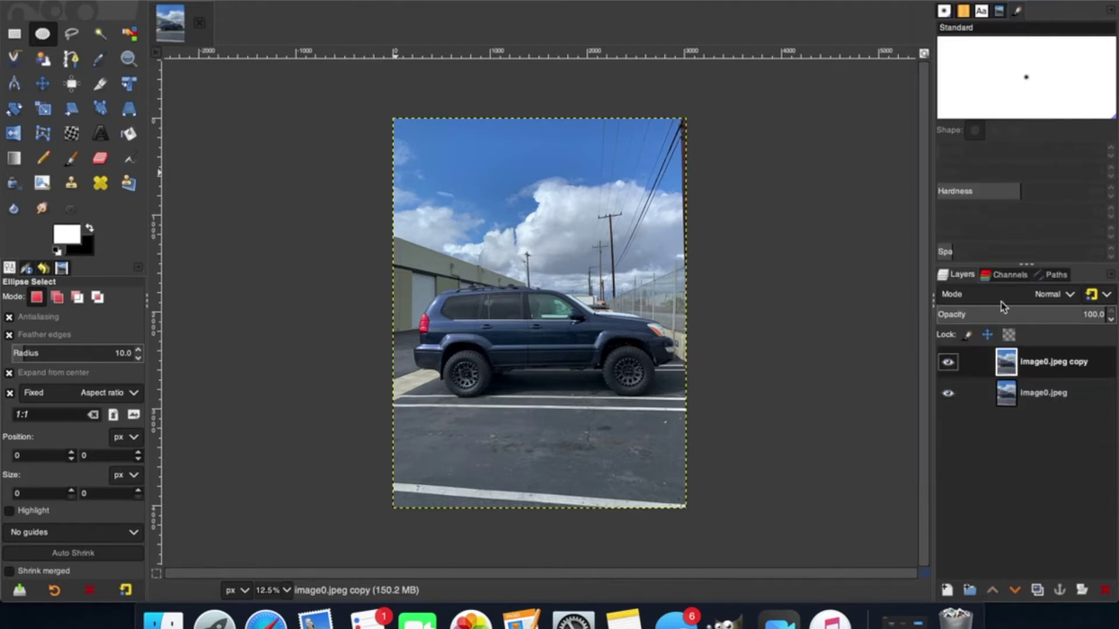
left_click(47, 111)
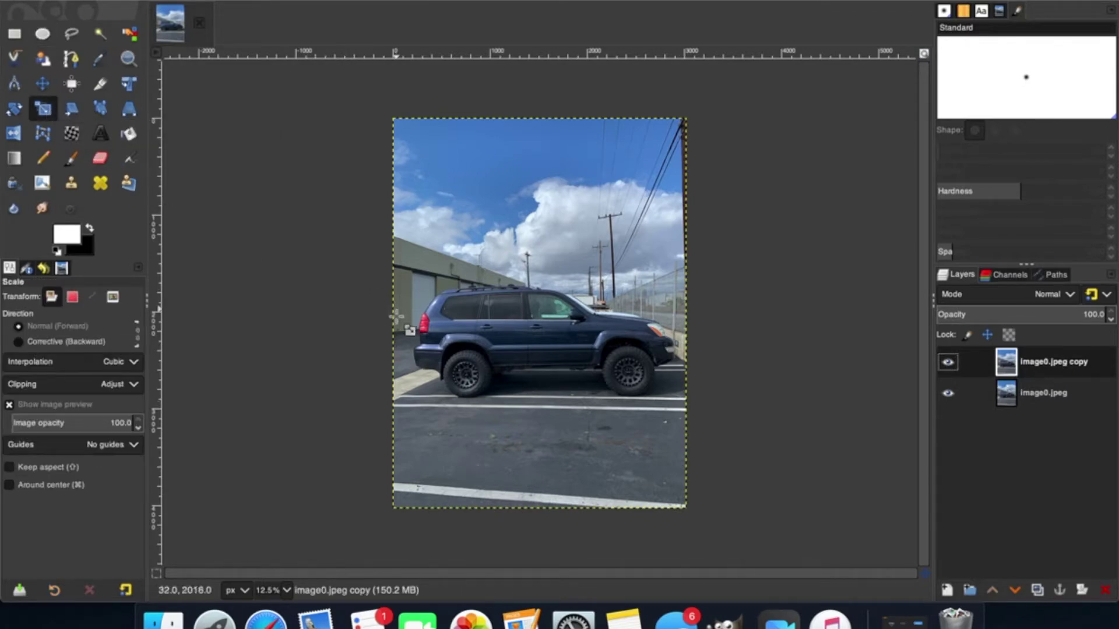
left_click_drag(395, 326, 483, 324)
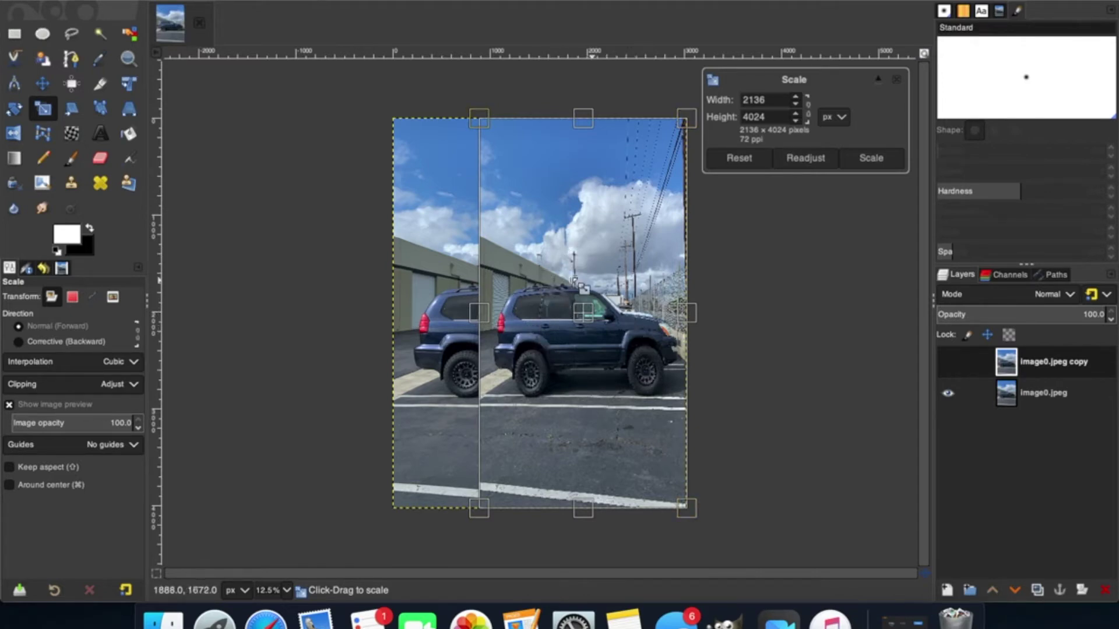
mouse_move(476, 307)
left_mouse_down()
mouse_move(440, 307)
mouse_move(494, 306)
left_mouse_up()
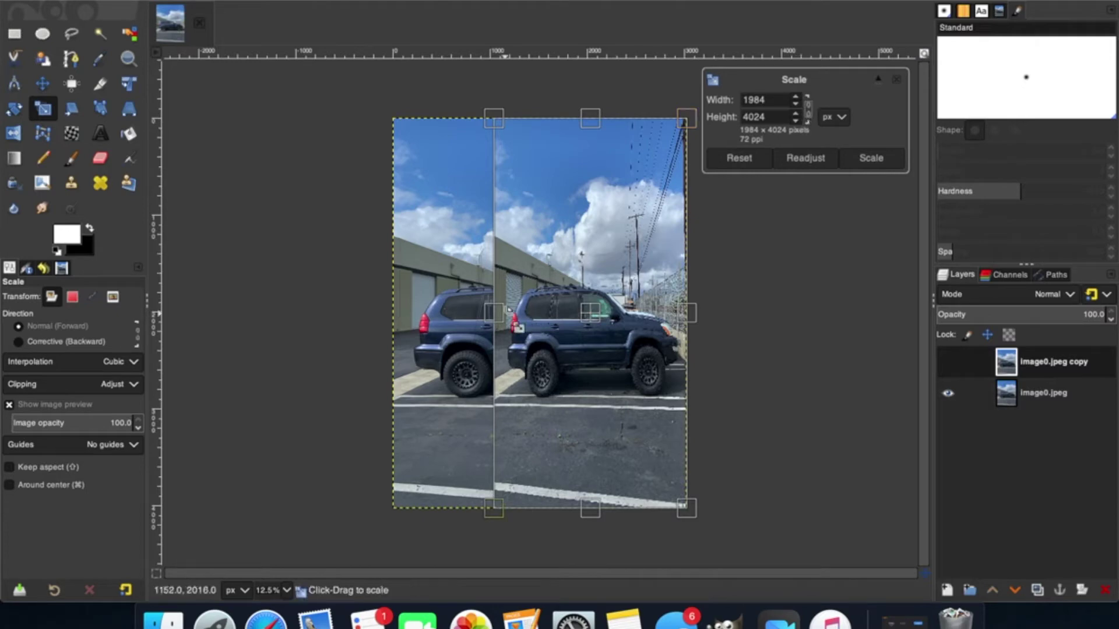
left_click(807, 110)
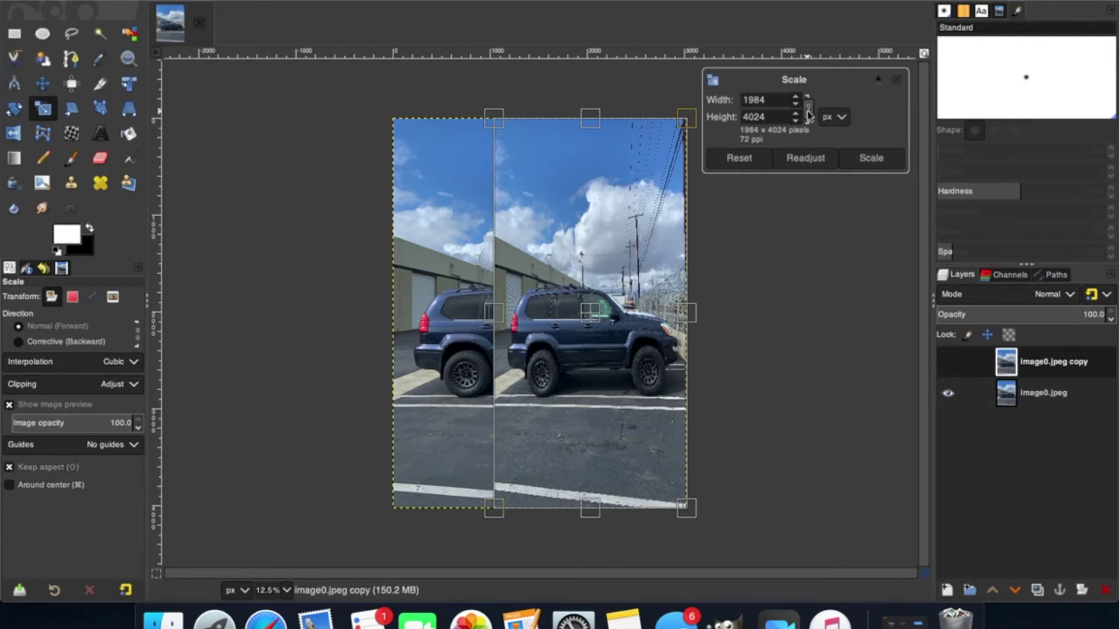
mouse_move(496, 318)
left_mouse_down()
mouse_move(463, 319)
mouse_move(515, 321)
mouse_move(496, 320)
left_mouse_up()
left_click(808, 109)
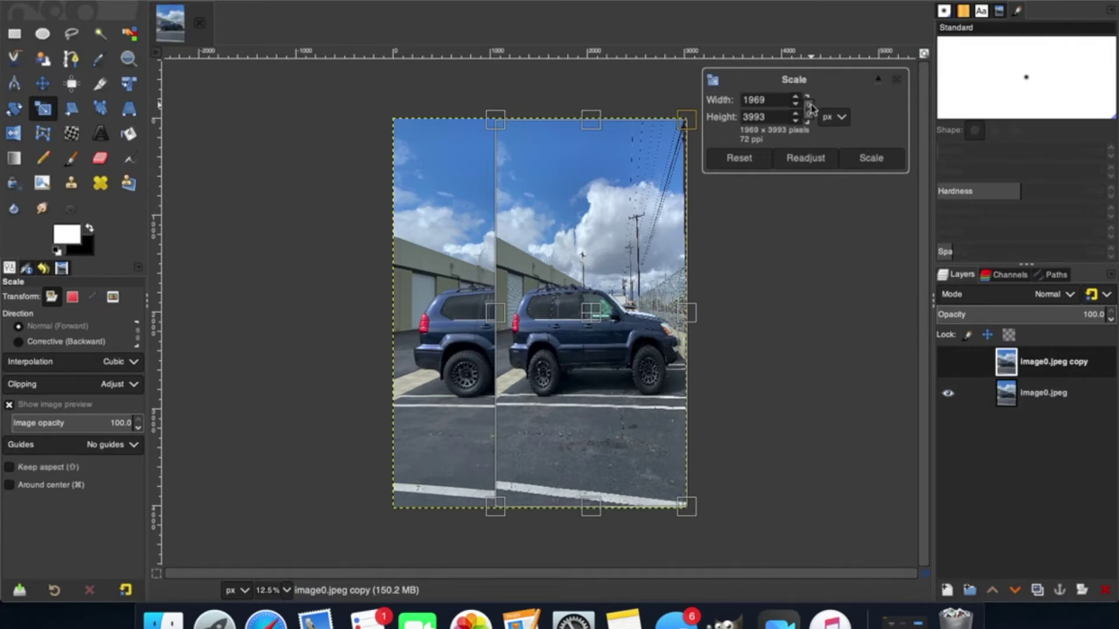
mouse_move(496, 319)
left_mouse_down()
mouse_move(482, 320)
mouse_move(492, 320)
left_mouse_up()
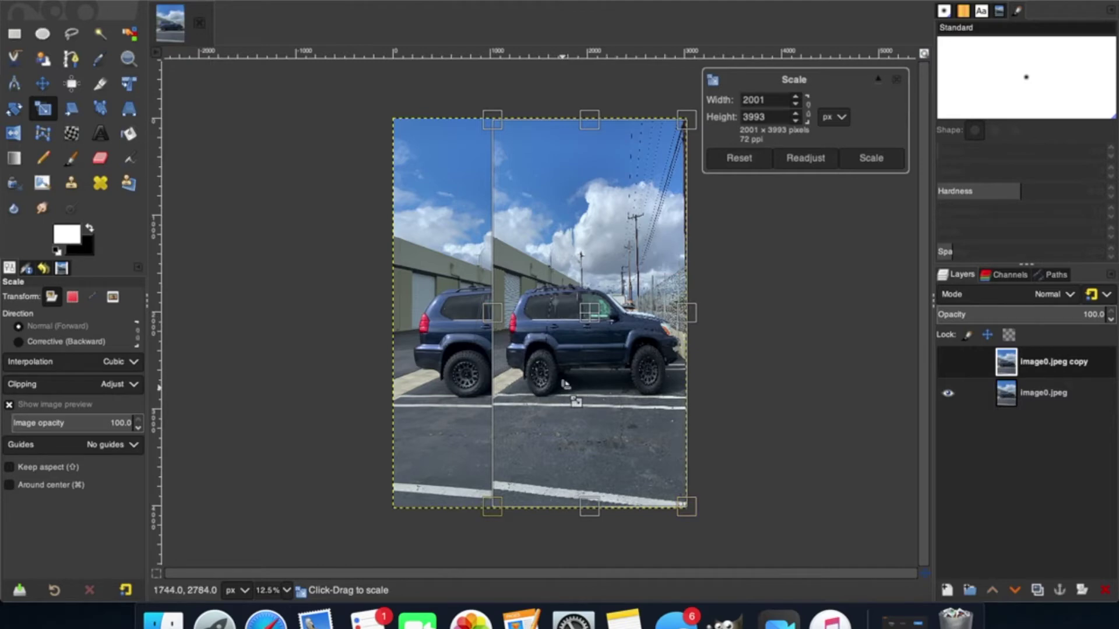
key("Return")
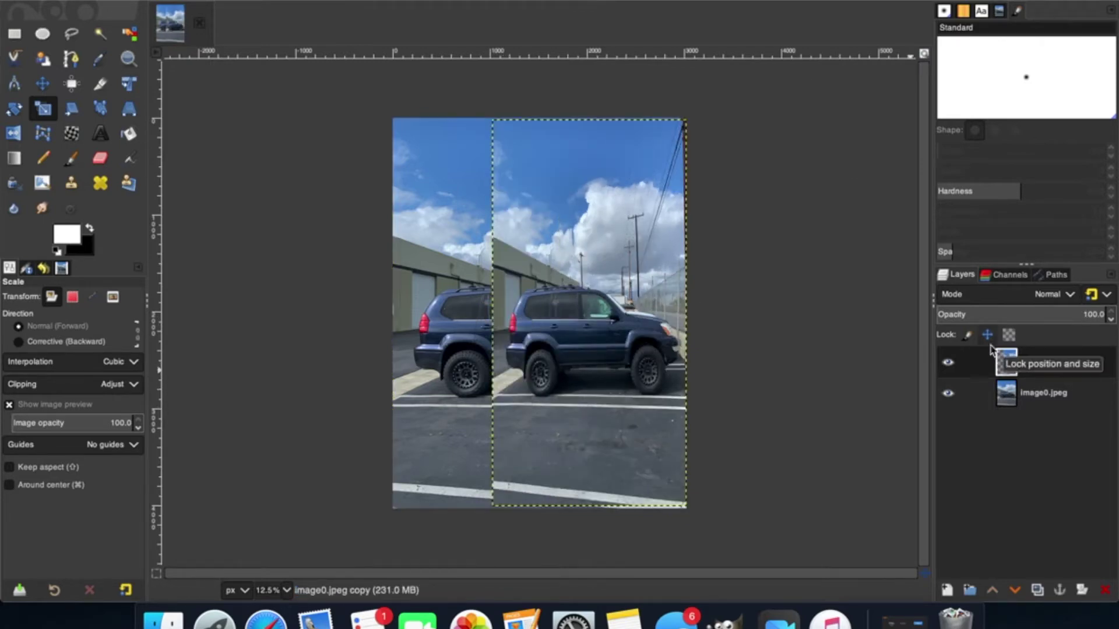
- Hide the squished copy, make the original image0.jpeg layer active, and zoom in on the SUV
left_click(948, 364)
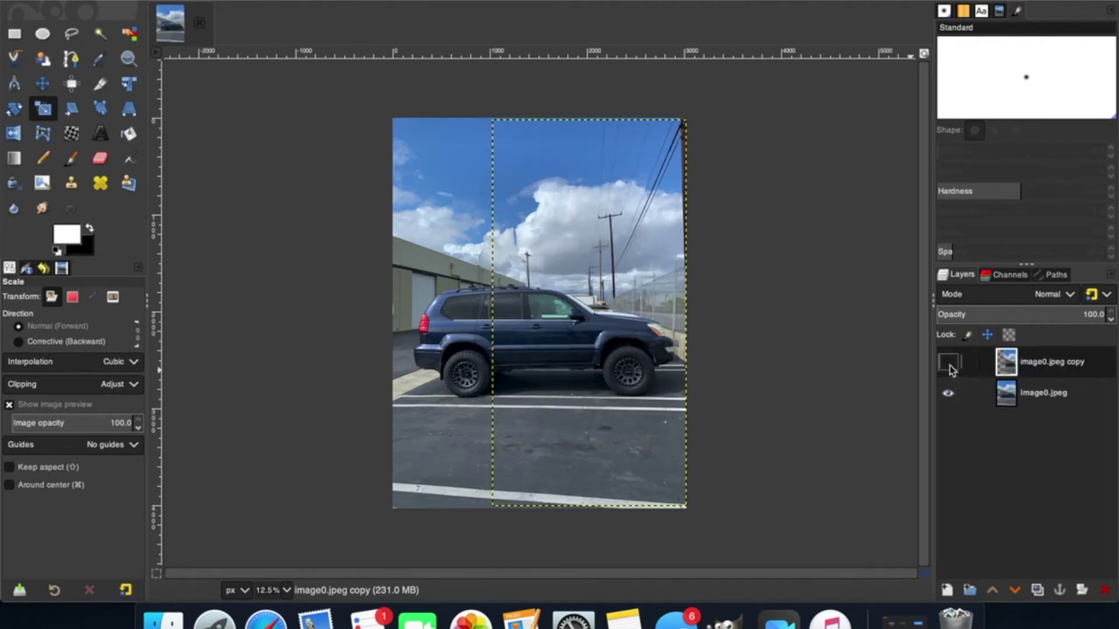
left_click(1045, 394)
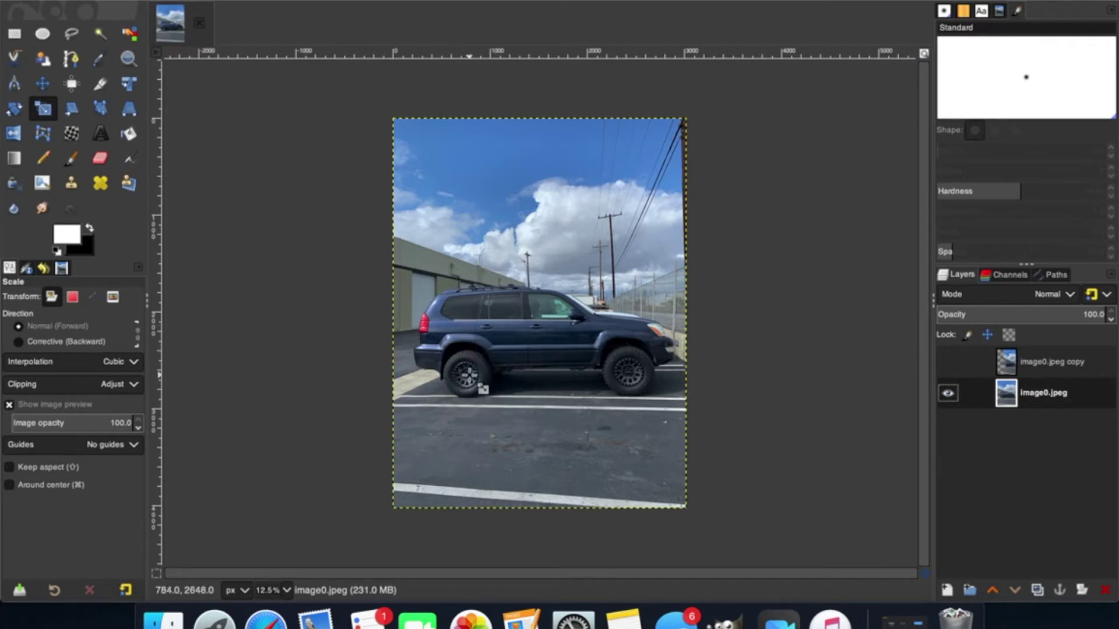
key("z")
left_click(482, 389)
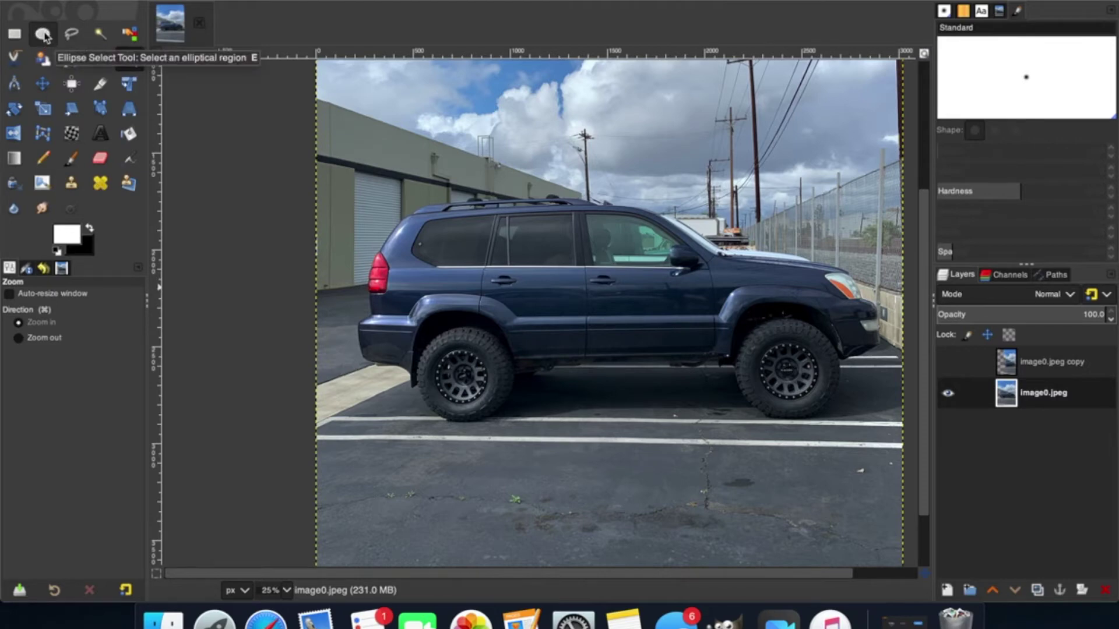
left_click(42, 35)
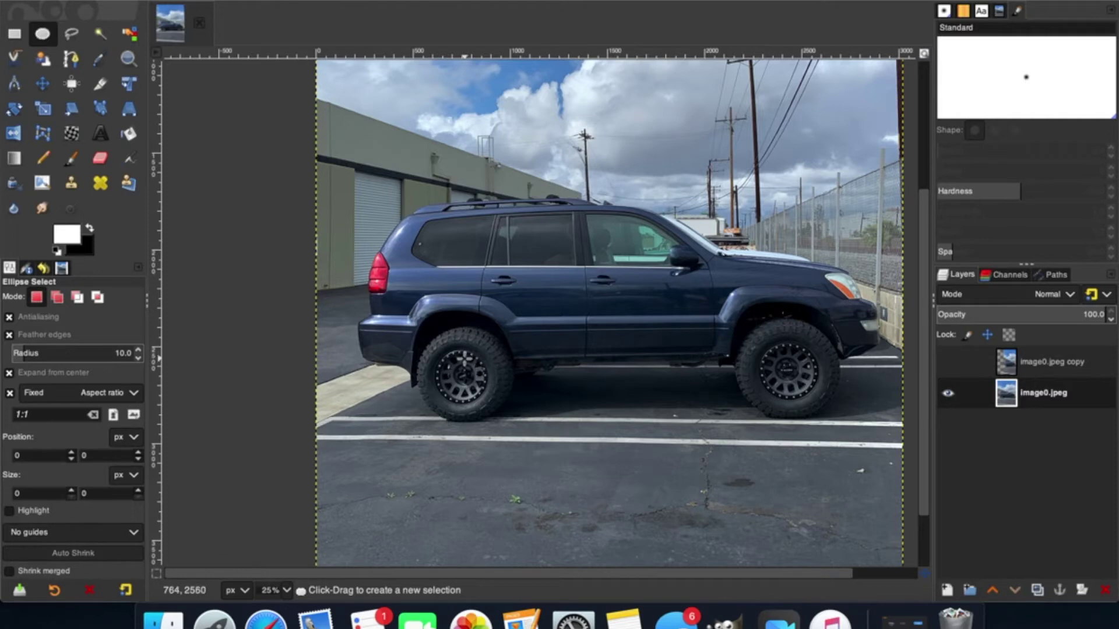
- Draw a circular selection around the rear wheel and copy it
left_click(461, 359)
mouse_move(461, 359)
left_mouse_down()
mouse_move(510, 442)
mouse_move(462, 357)
left_mouse_up()
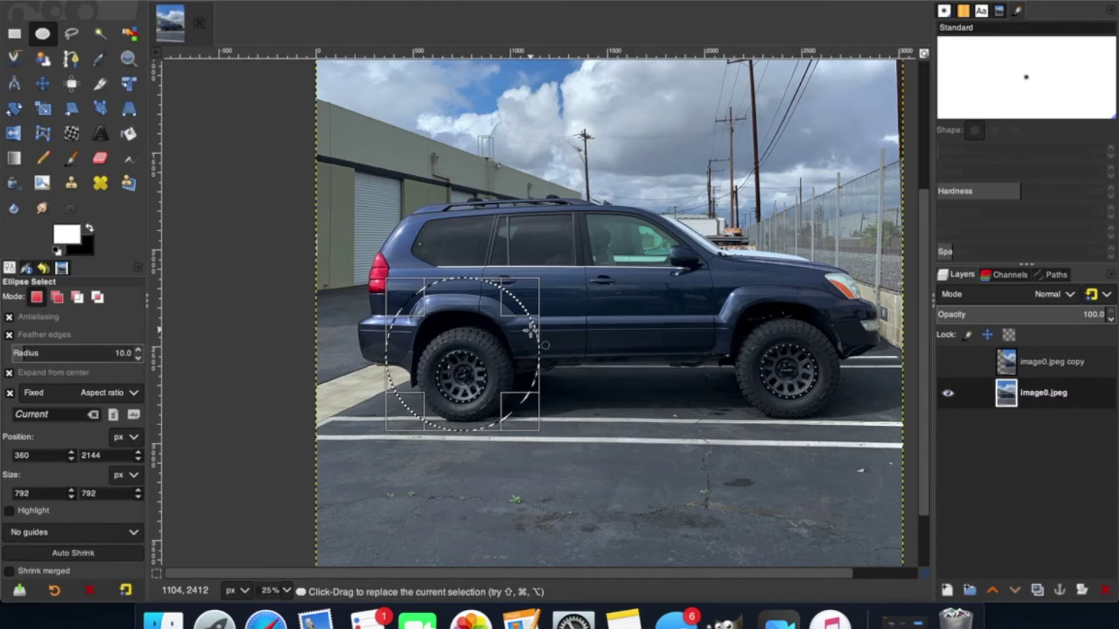
key("super+c")
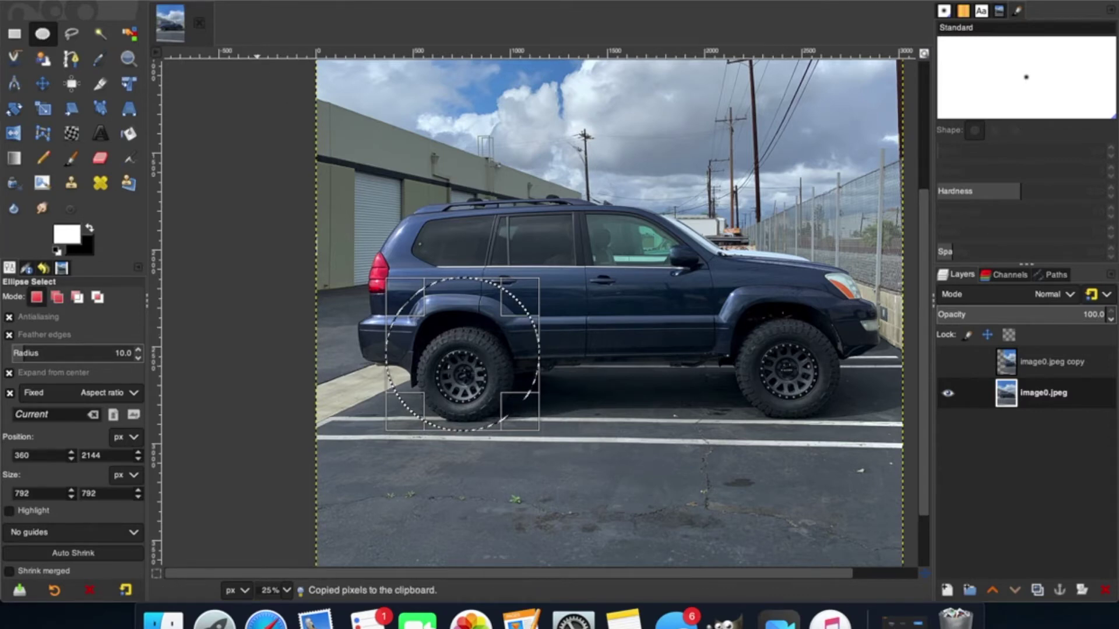
left_click(158, 2)
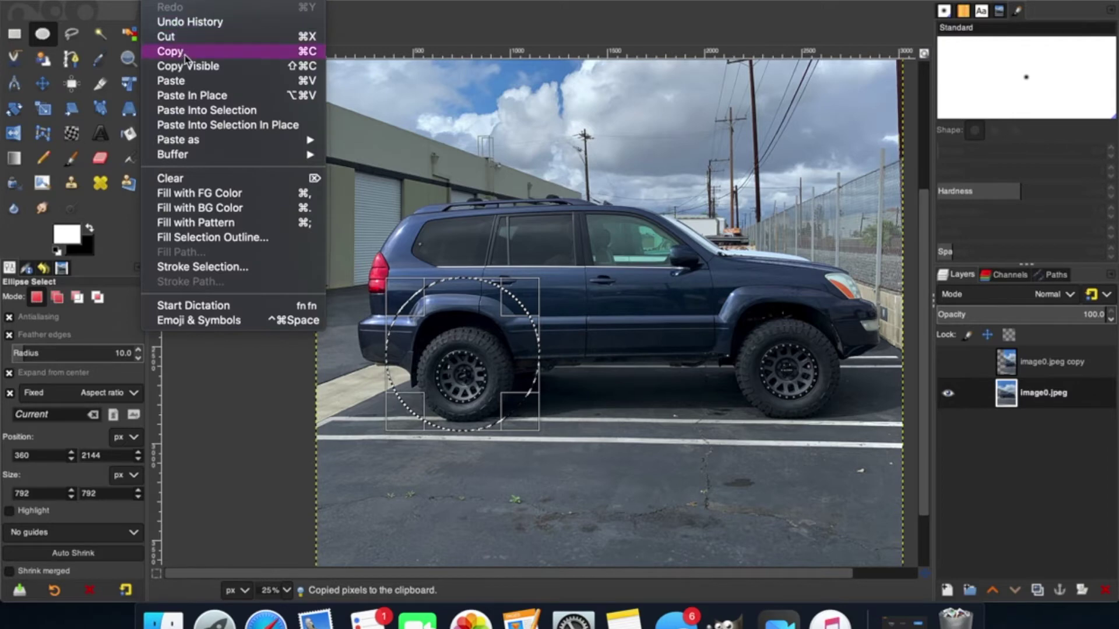
left_click(467, 323)
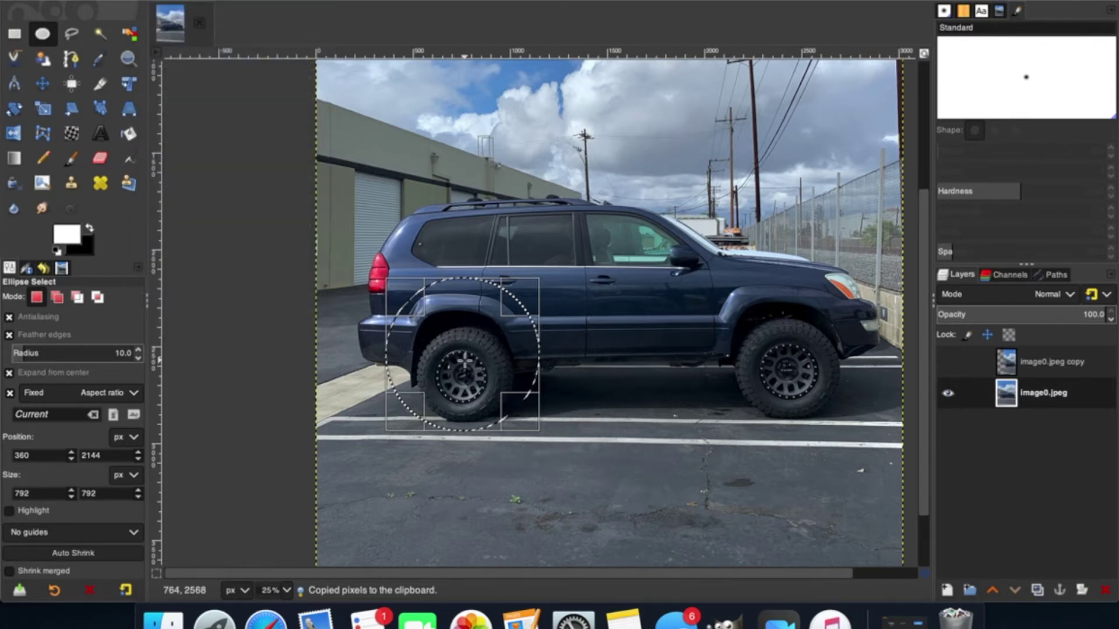
- Paste the wheel onto the squished copy under its rear arch as a new Pasted Layer
left_click(950, 364)
left_click(1057, 362)
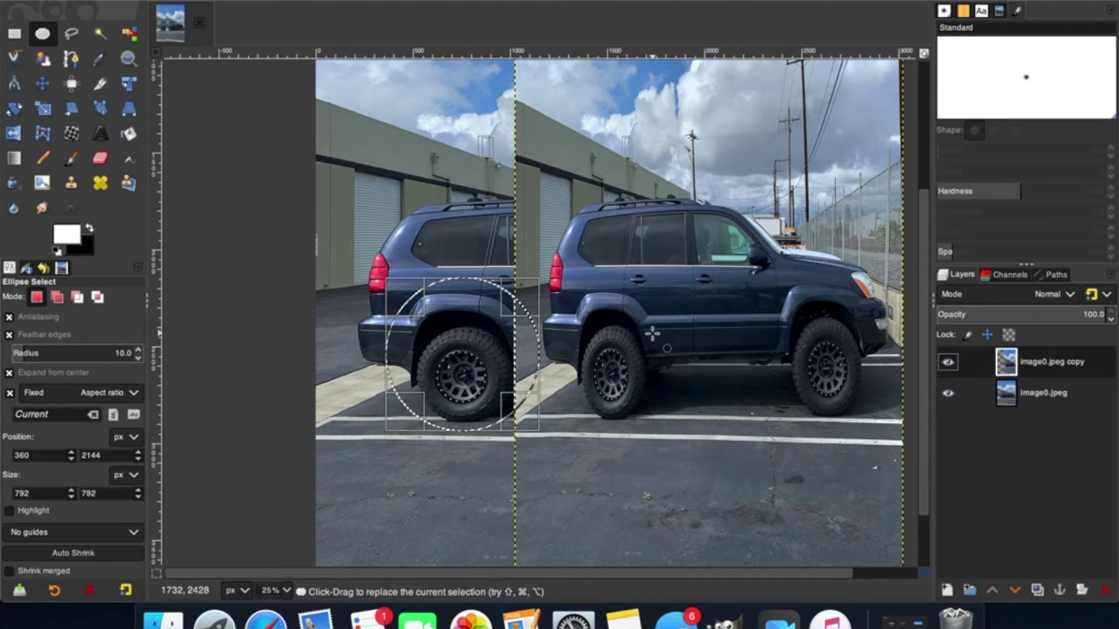
key("super+v")
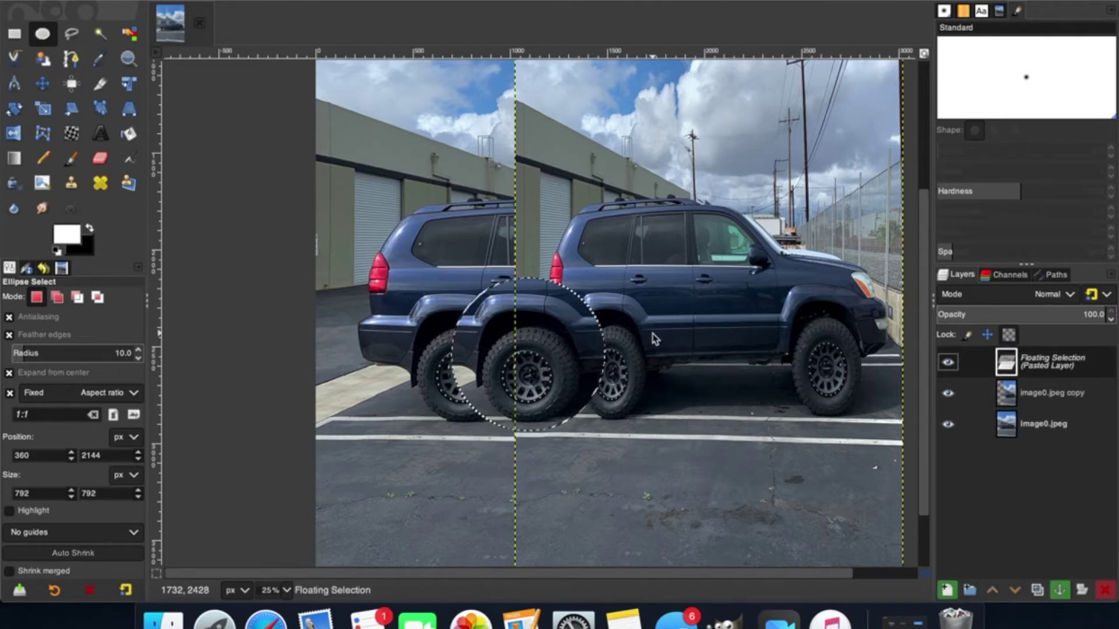
left_click(154, 1)
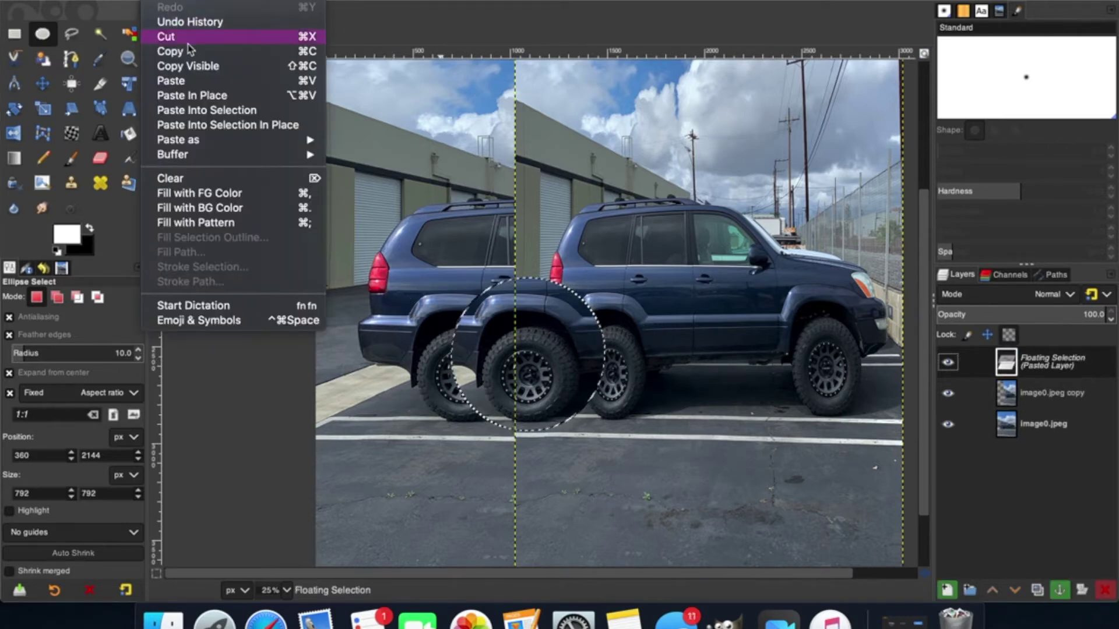
left_click(658, 314)
left_click_drag(546, 346, 638, 354)
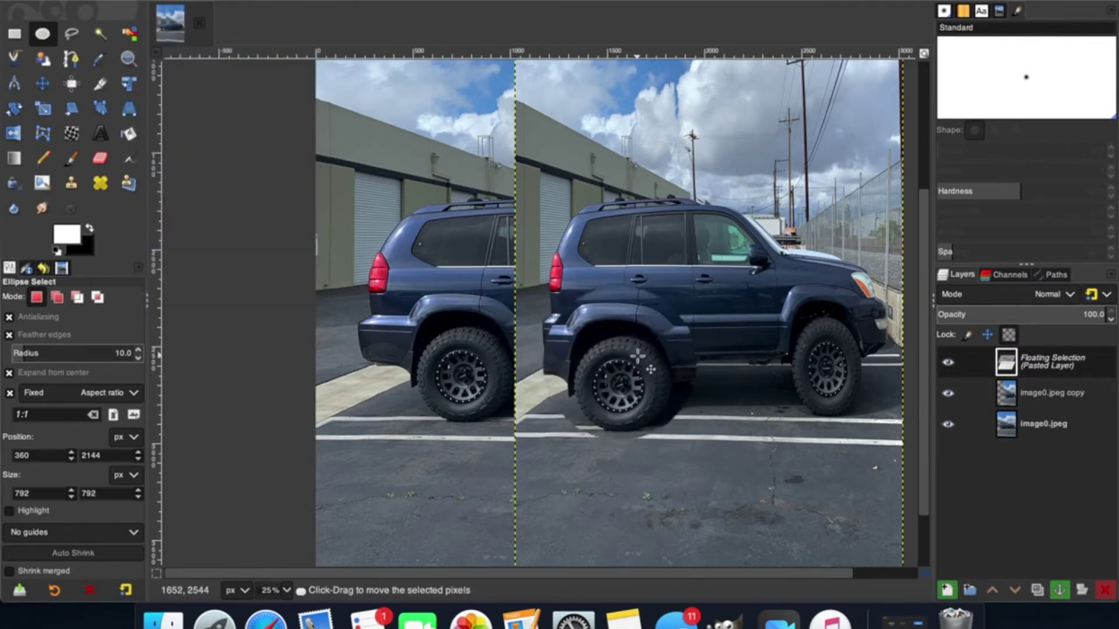
left_click(947, 590)
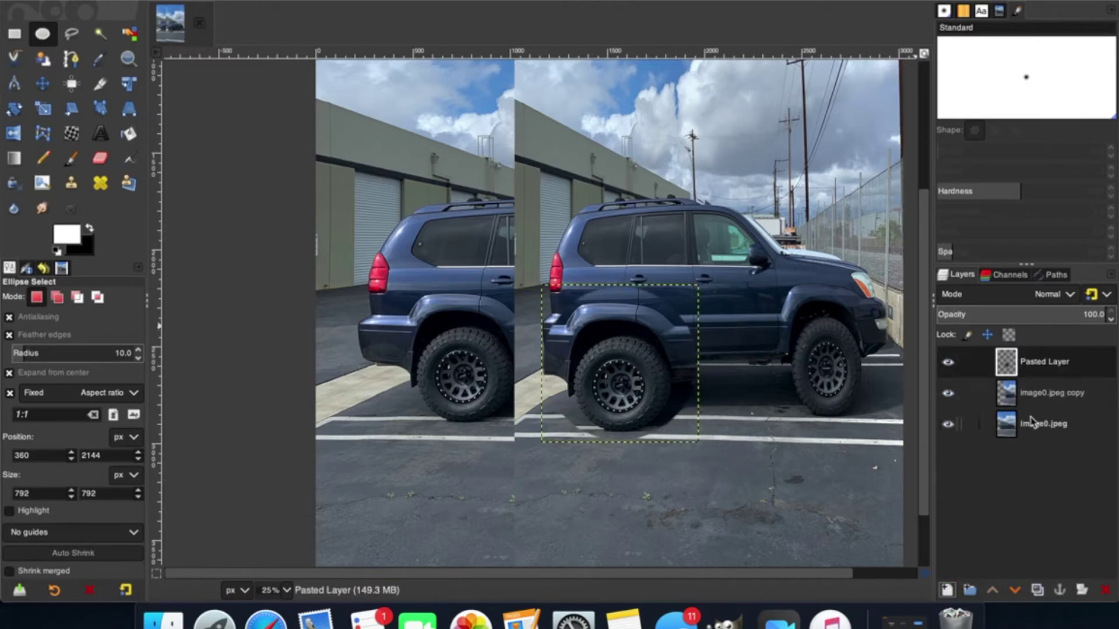
- Hide Pasted Layer and image0.jpeg copy, then circle the original's front wheel at 896 × 896 px
left_click(948, 362)
left_click(948, 394)
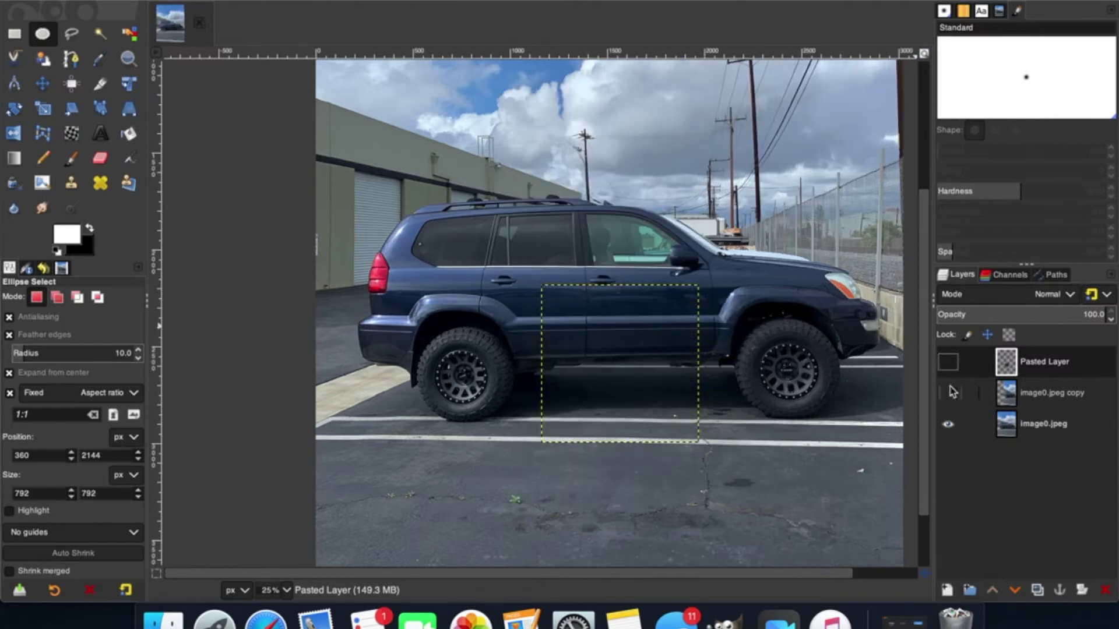
left_click(1030, 425)
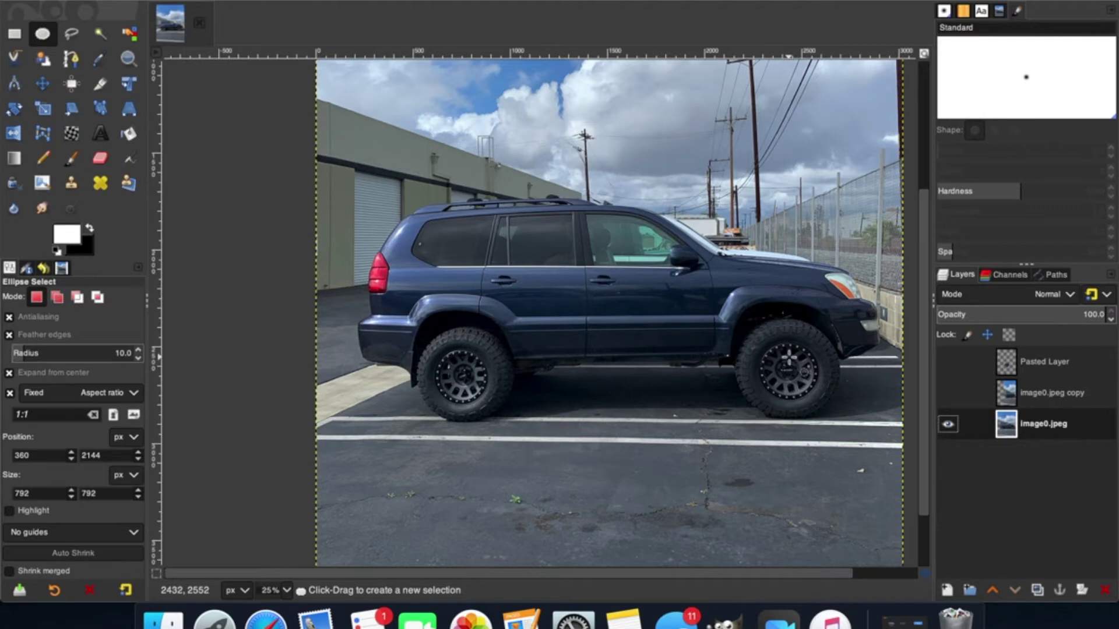
left_click(788, 357)
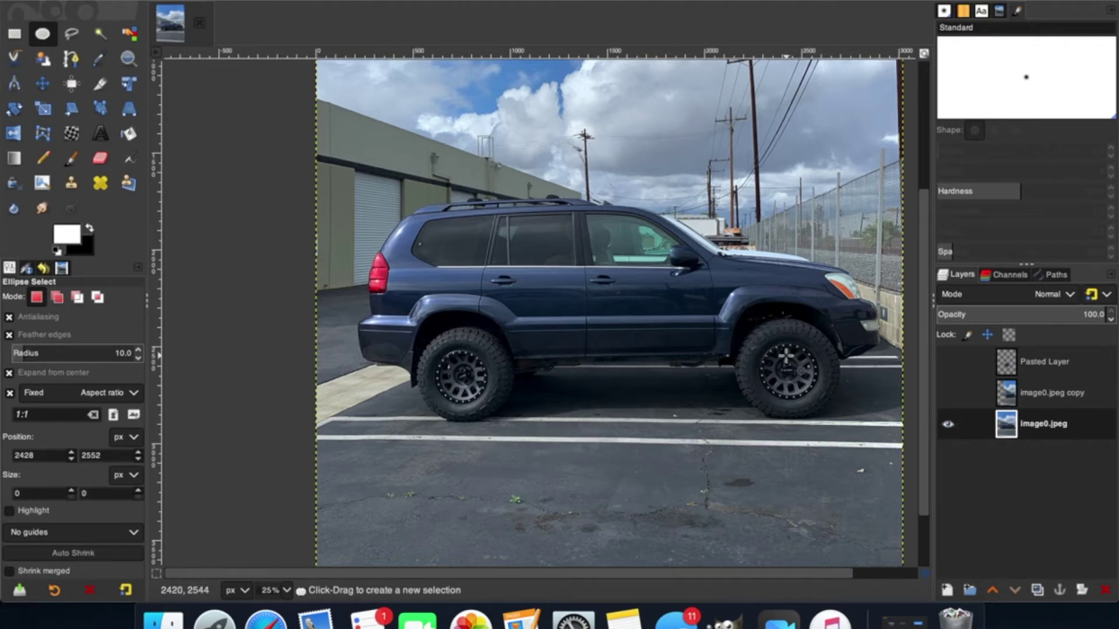
mouse_move(788, 357)
left_mouse_down()
mouse_move(708, 278)
mouse_move(735, 275)
mouse_move(786, 358)
left_mouse_up()
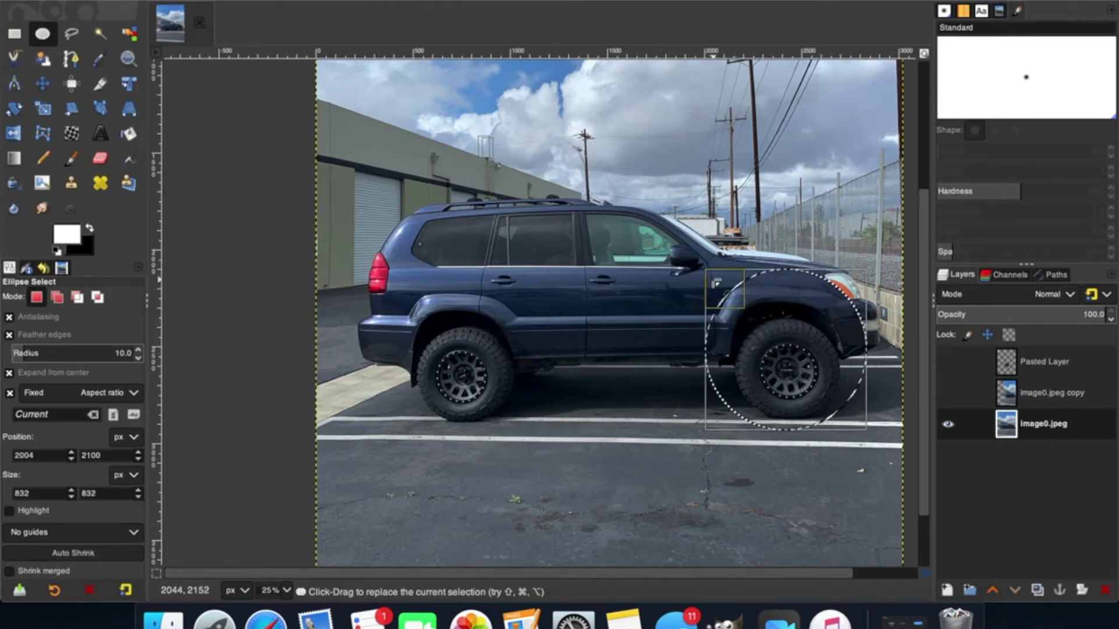
left_click_drag(716, 283, 716, 284)
left_click_drag(785, 350, 785, 349)
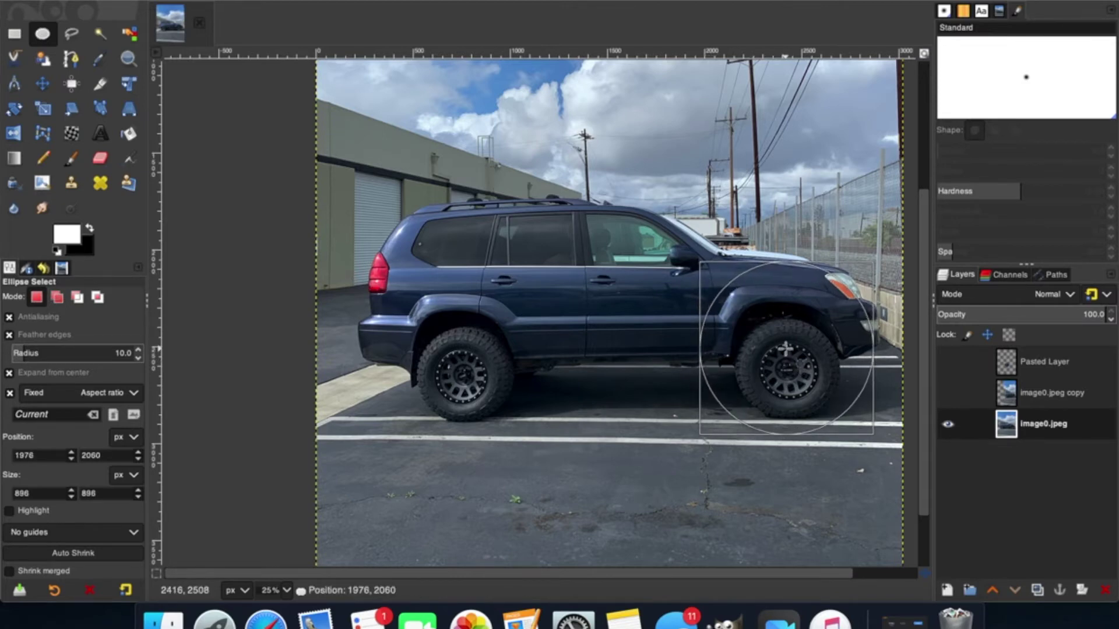
left_click_drag(785, 349, 785, 350)
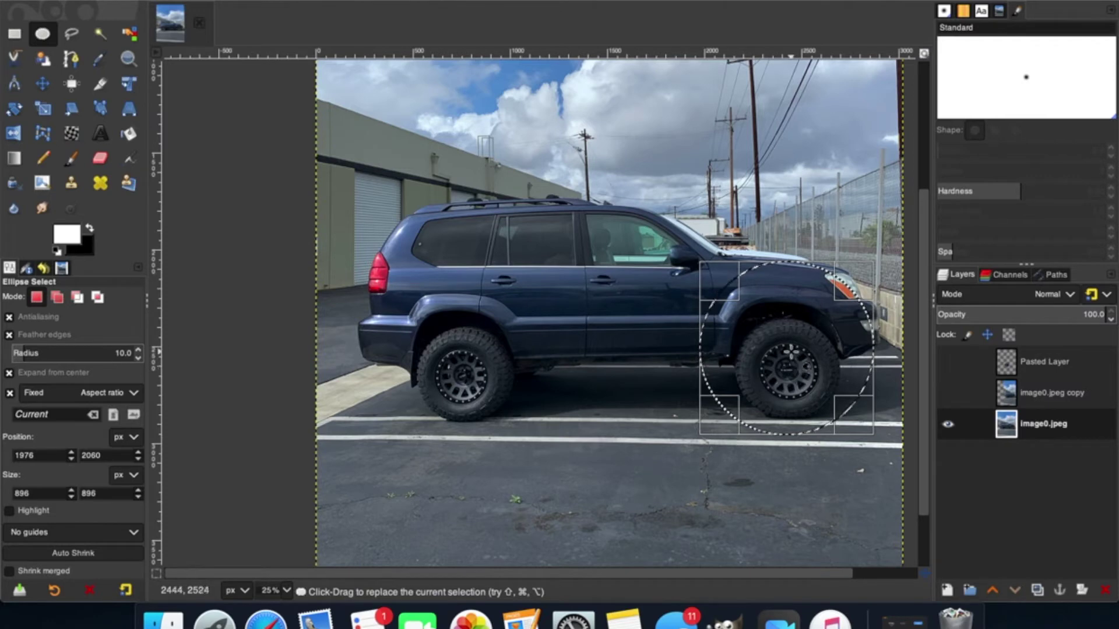
- Copy the circled front wheel, re-show the upper layers, and paste it under the copy's front end
key("super+c")
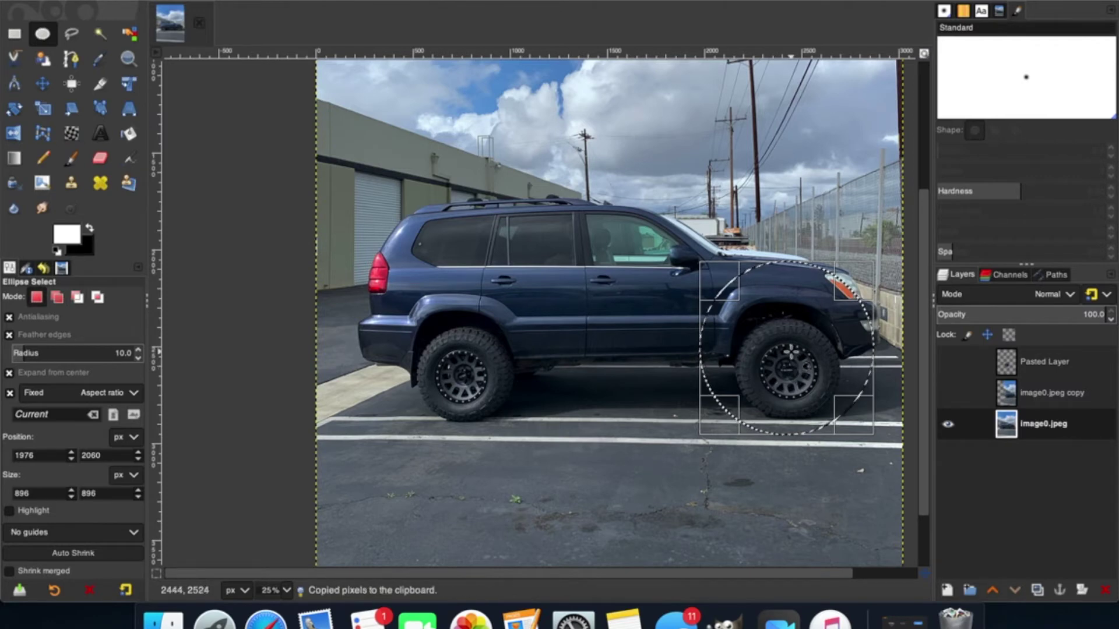
left_click(948, 394)
left_click(948, 362)
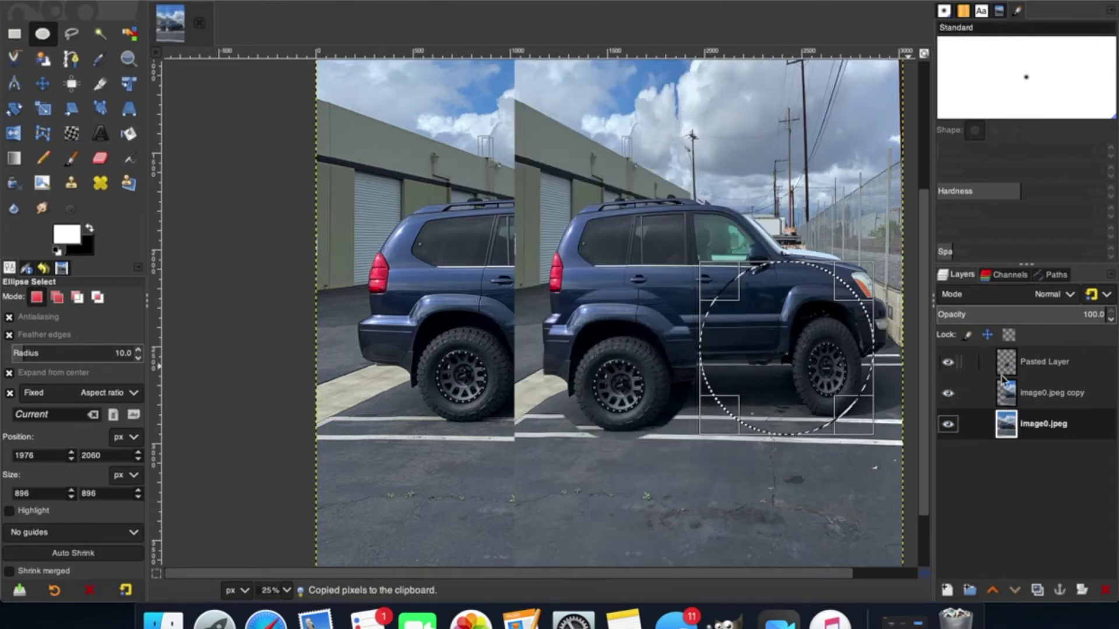
left_click(1059, 399)
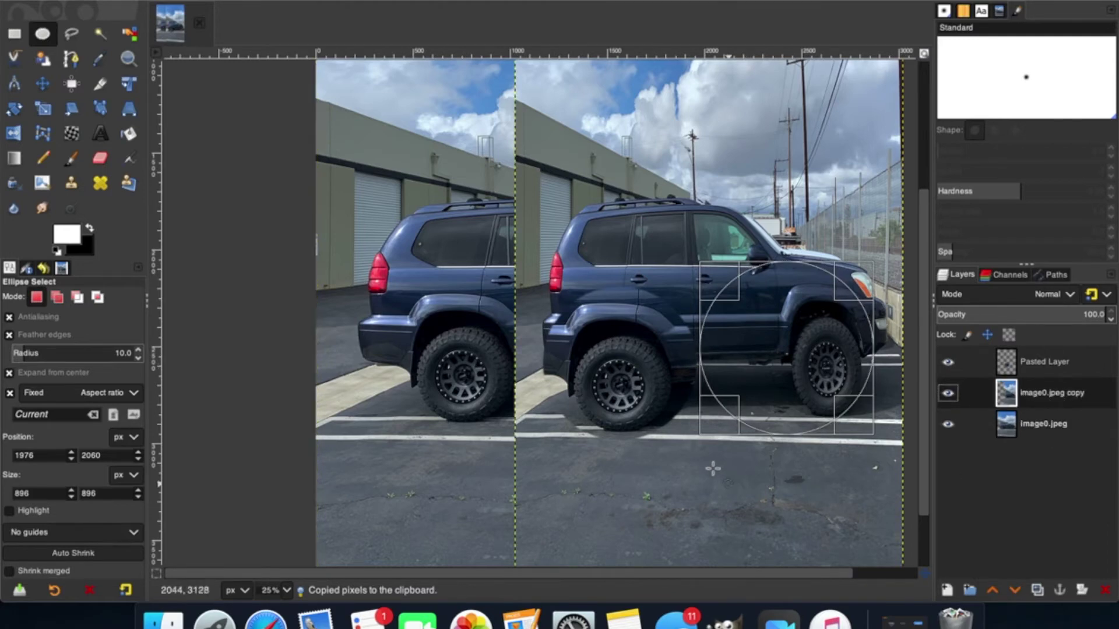
key("ctrl+v")
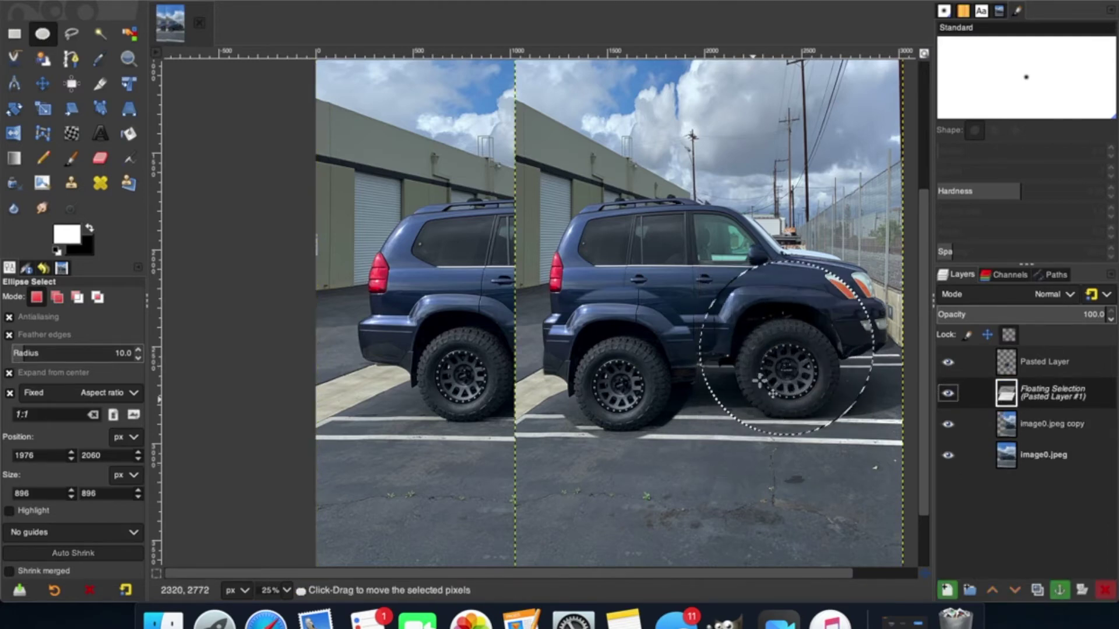
left_click_drag(801, 379, 819, 366)
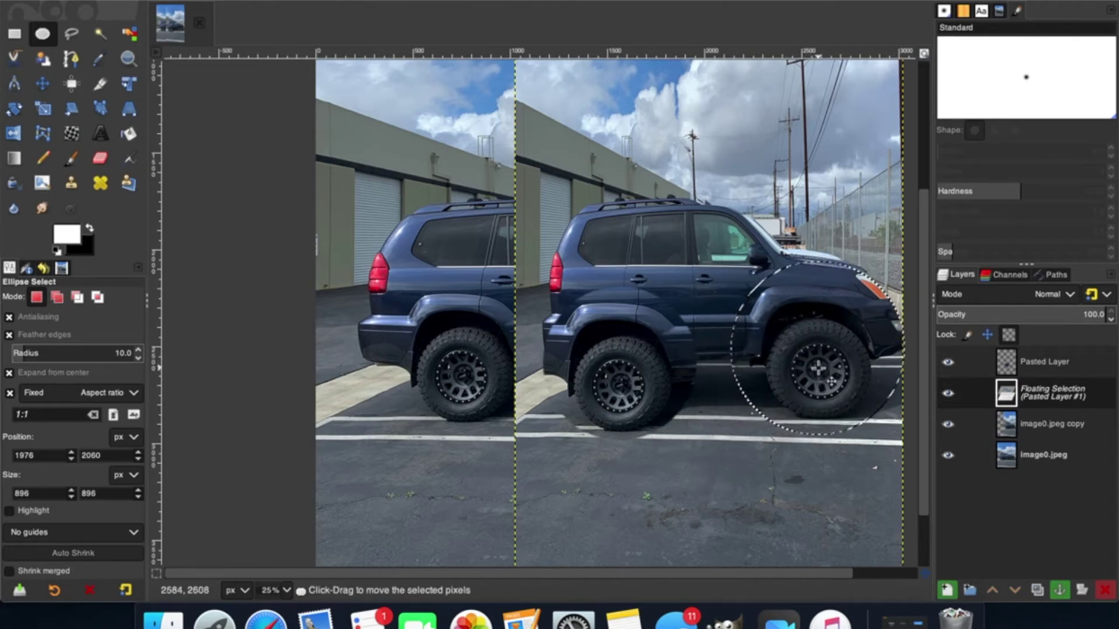
key("z")
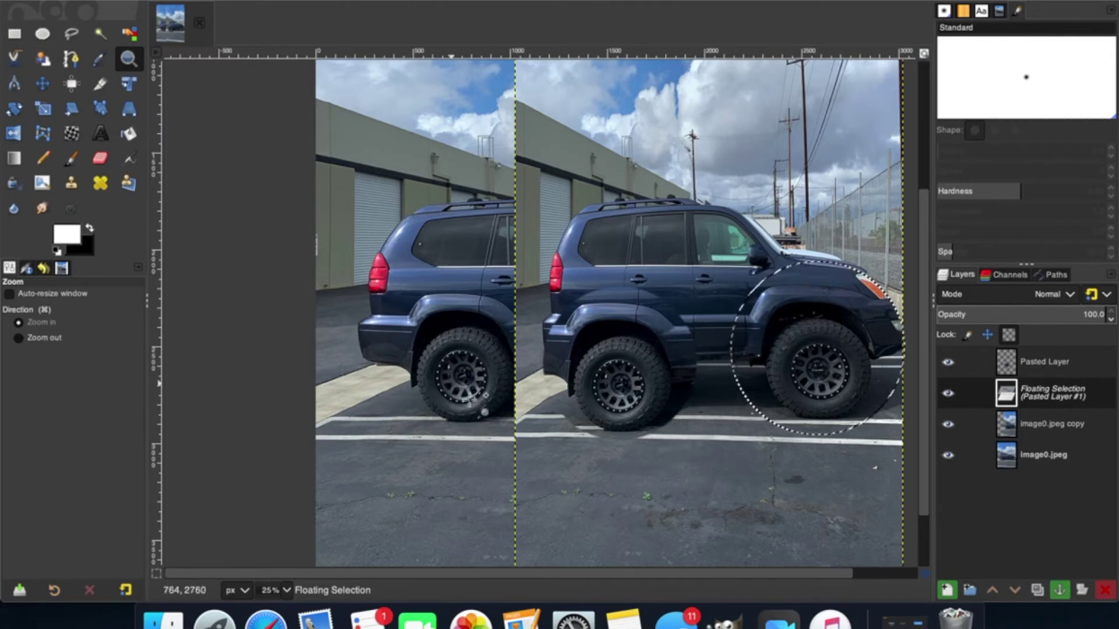
- Zoom out to the whole image and convert the floating front wheel into Pasted Layer #1
left_click(616, 346, "super")
left_click(615, 347, "super")
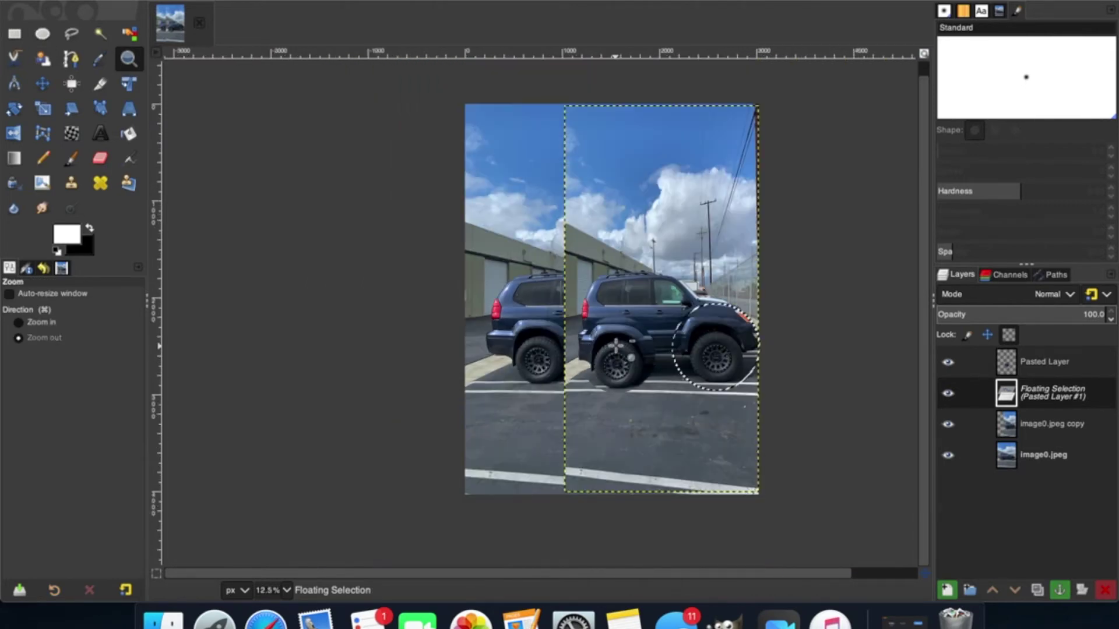
left_click(685, 347)
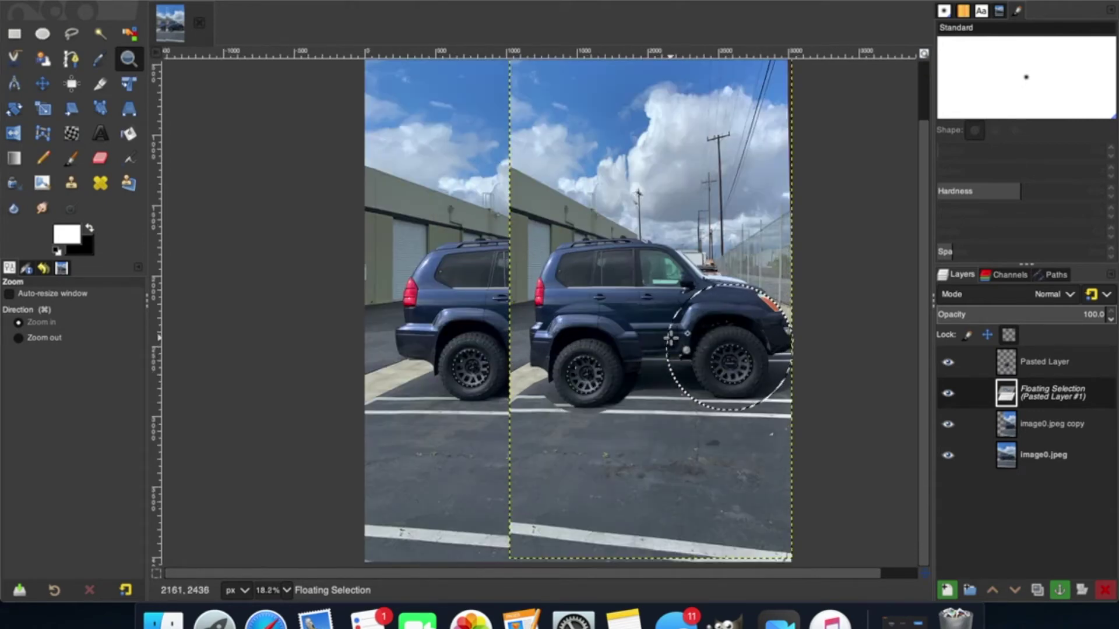
left_click(586, 384, "super")
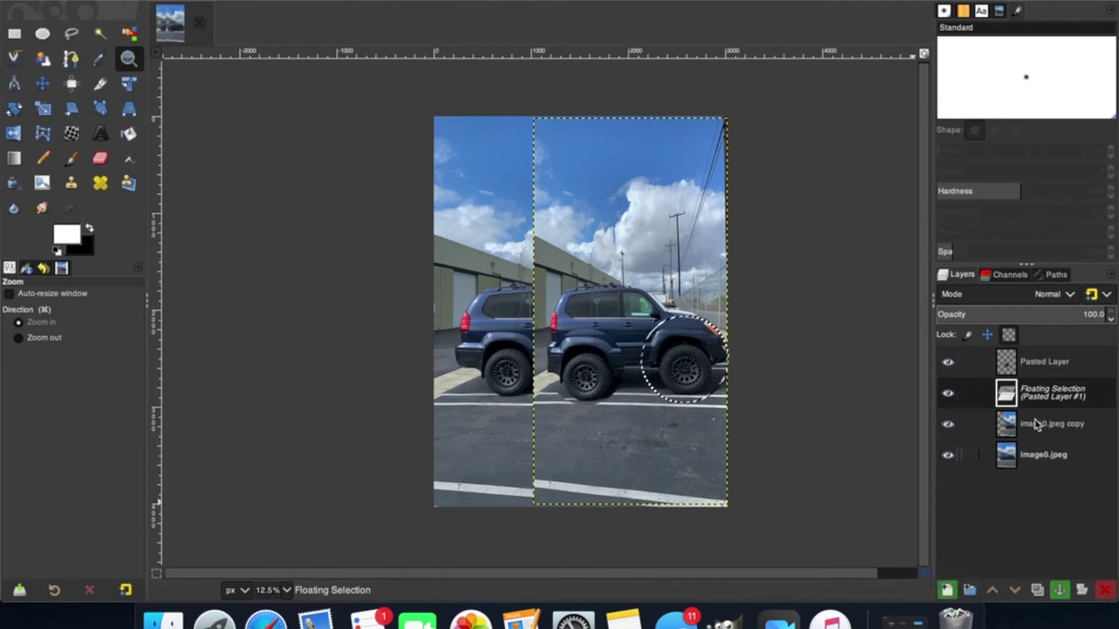
left_click(947, 590)
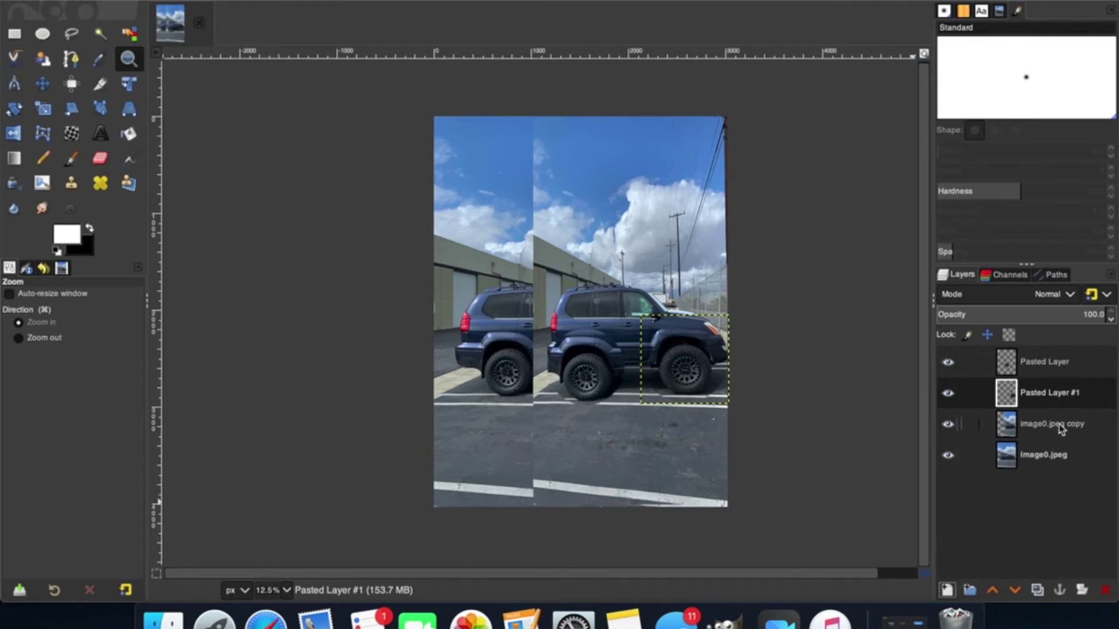
left_click(1040, 455)
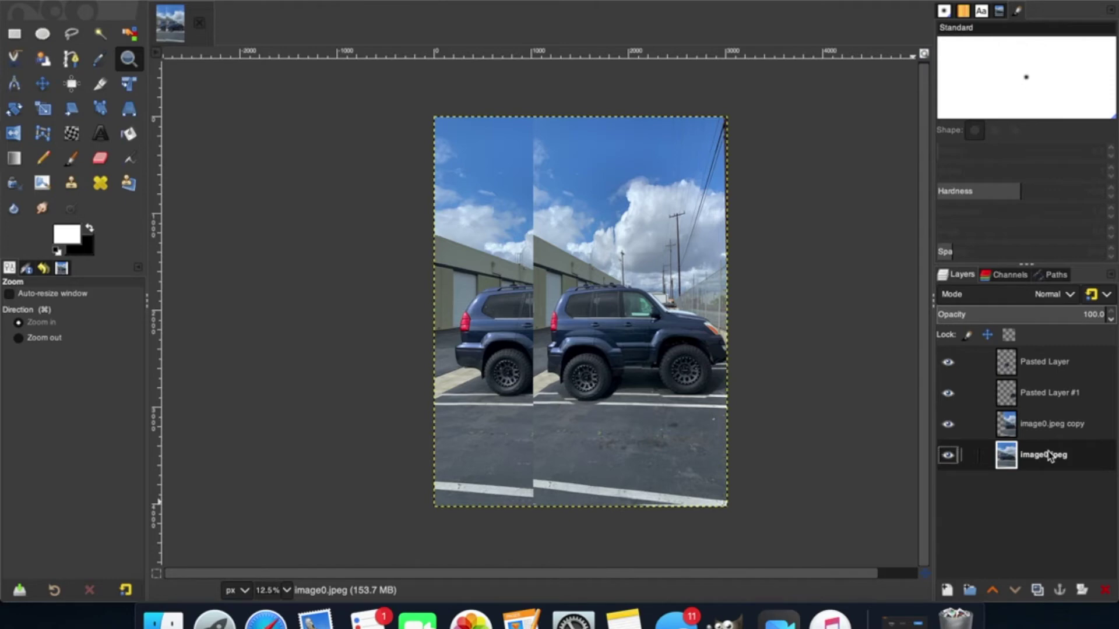
left_click(102, 86)
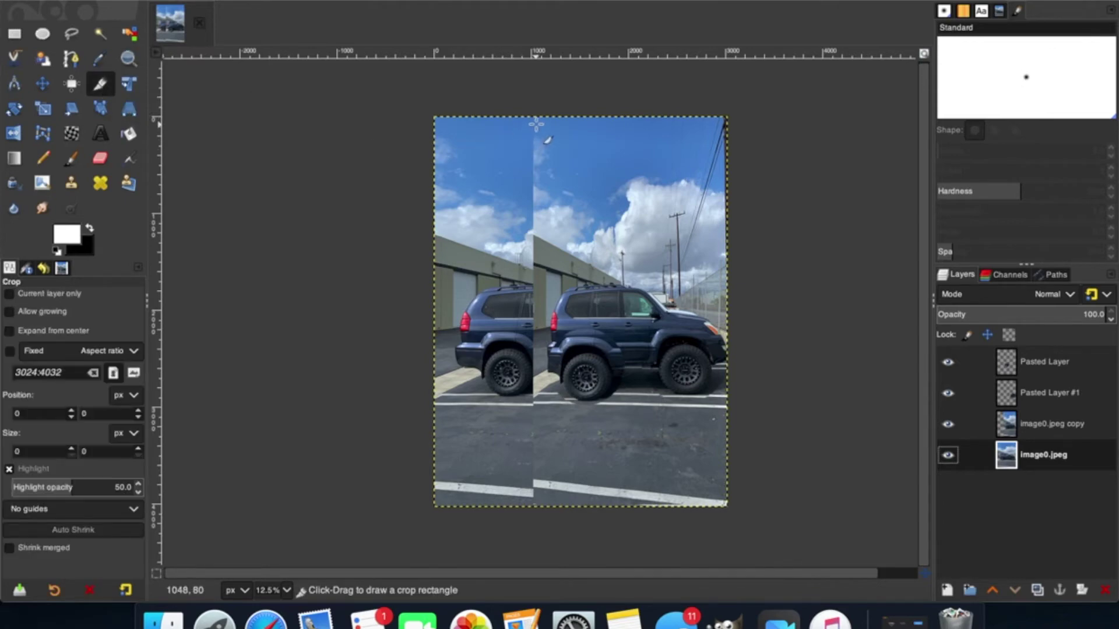
- Crop the canvas to the 2000 × 4024 px right half and delete the original image0.jpeg layer
left_click_drag(534, 116, 735, 514)
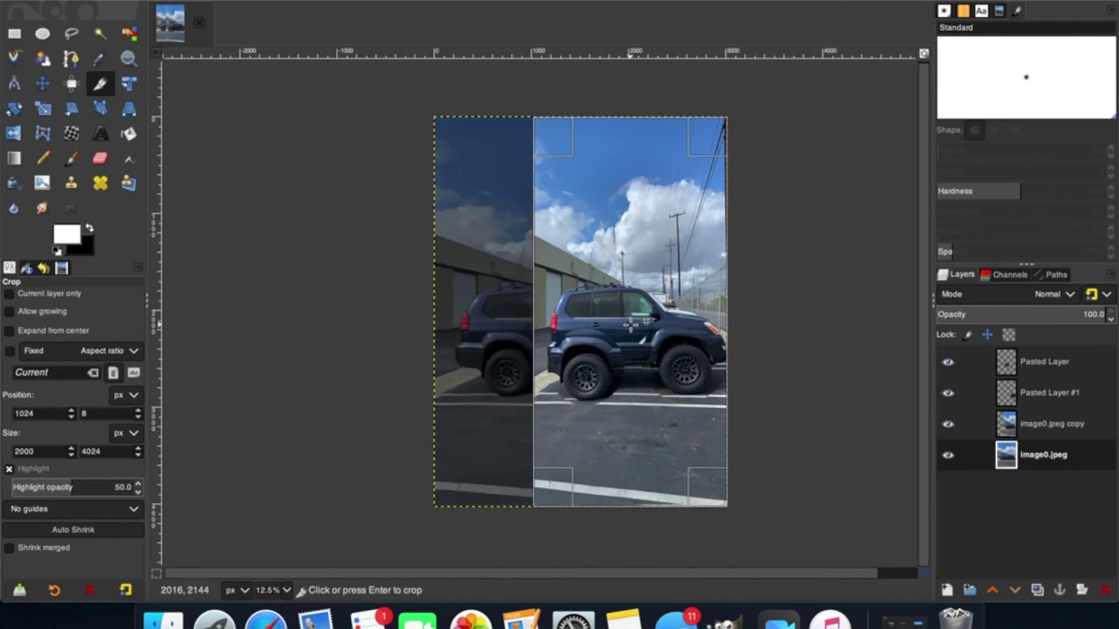
left_click(631, 324)
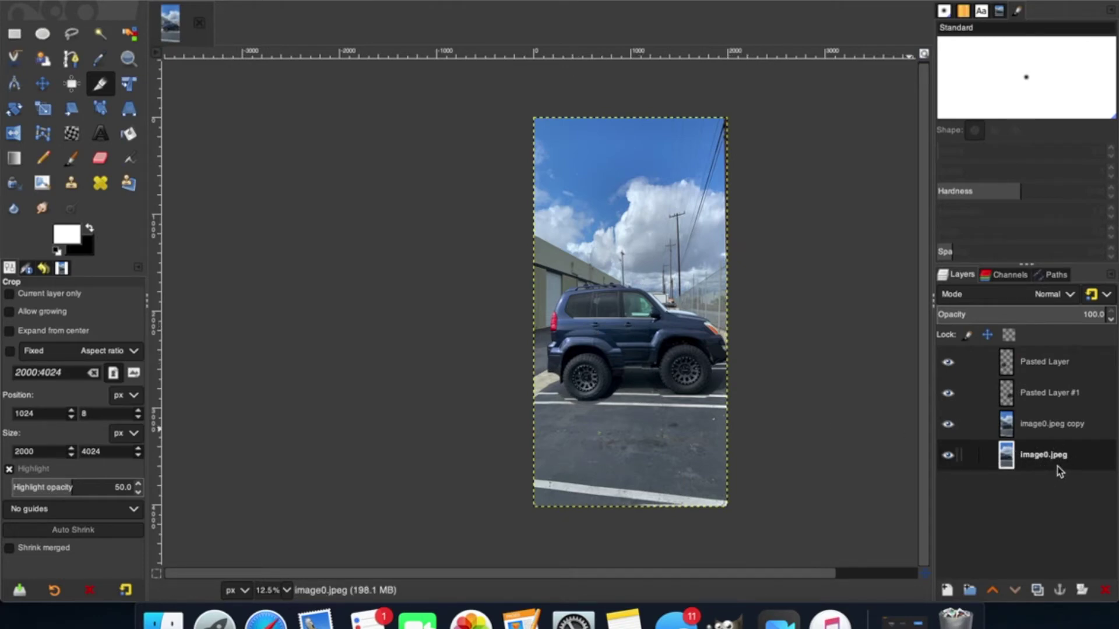
left_click(1106, 594)
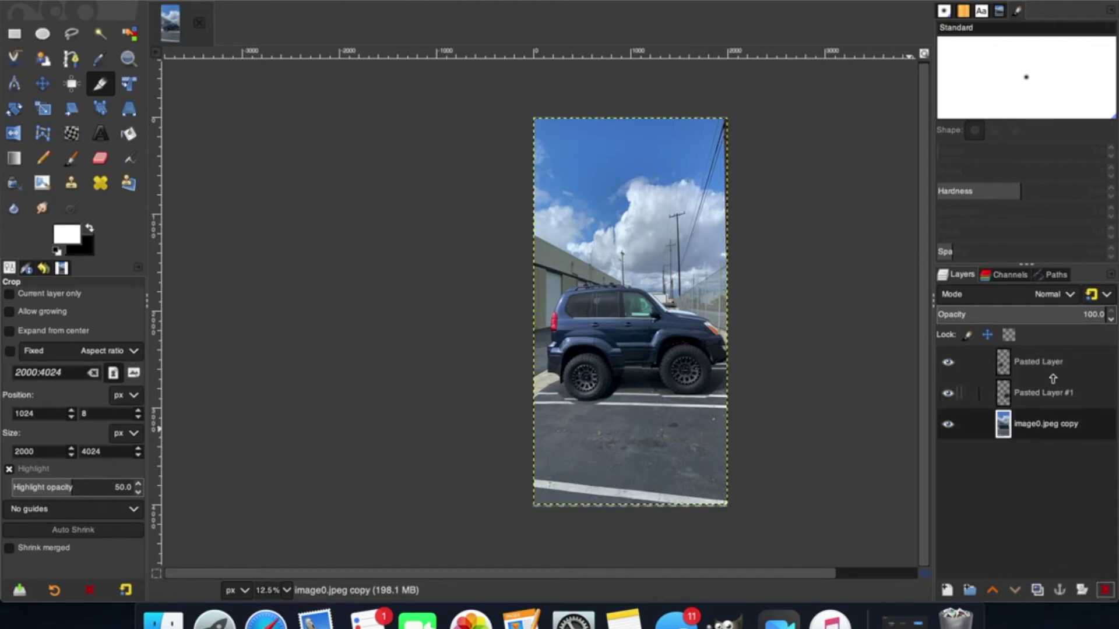
- Make Pasted Layer active and zoom in and out on the car to inspect the rear wheel seam
key("z")
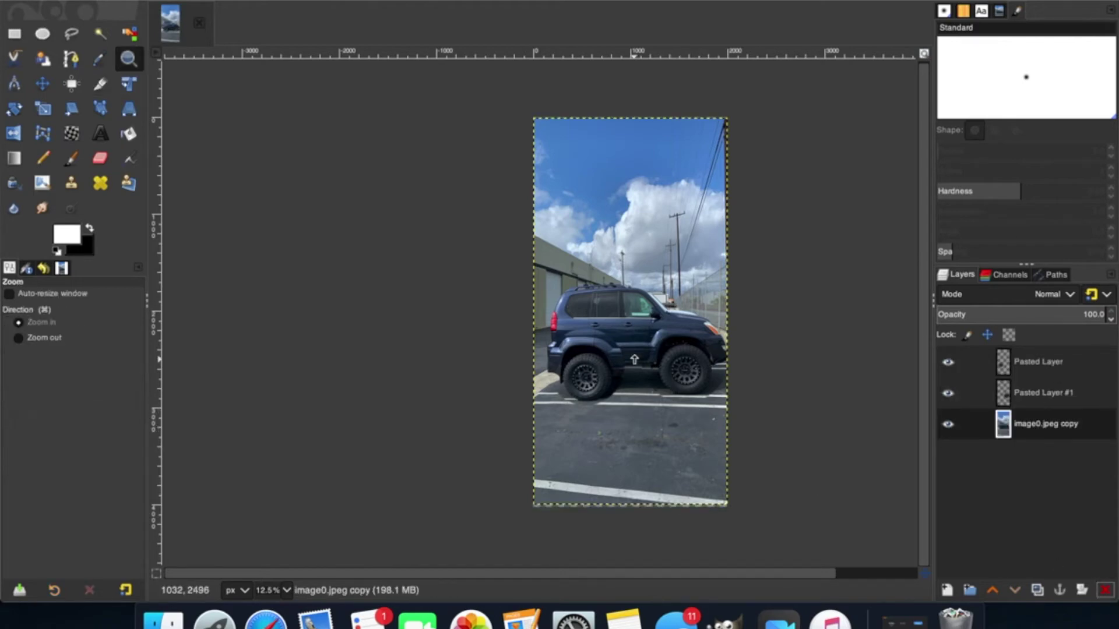
left_click(625, 325)
left_click(625, 327)
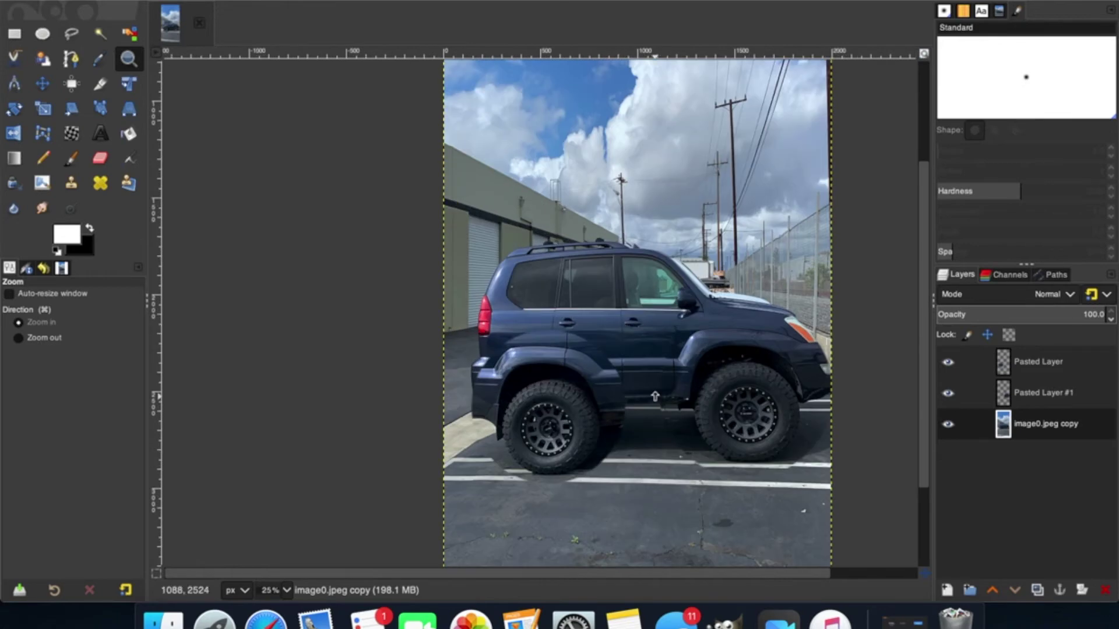
scroll(654, 396, "right", 3)
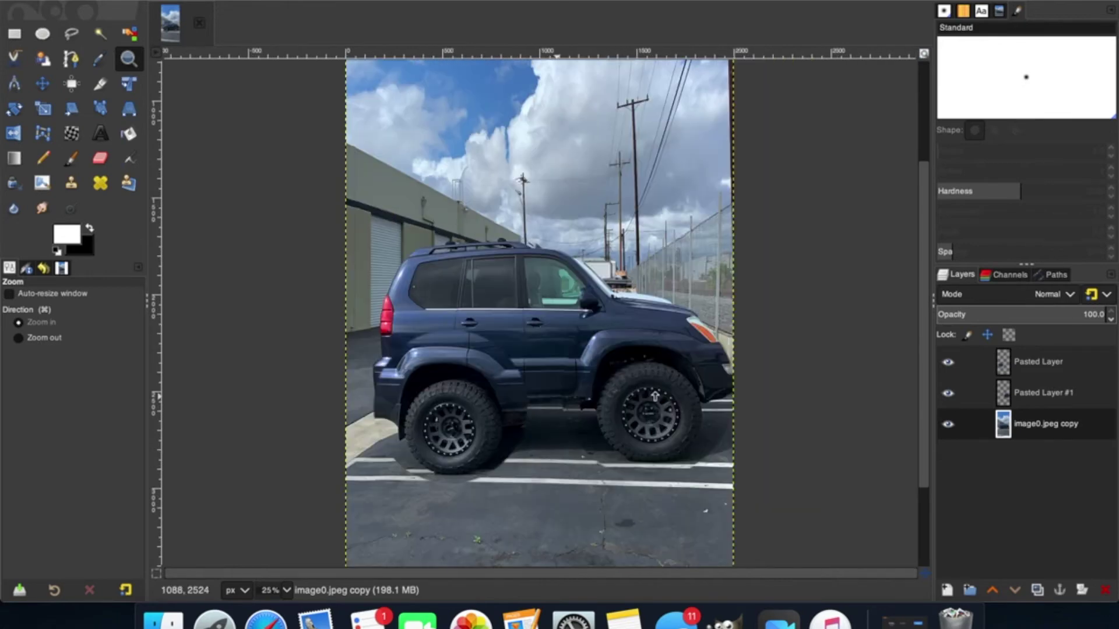
left_click(423, 414)
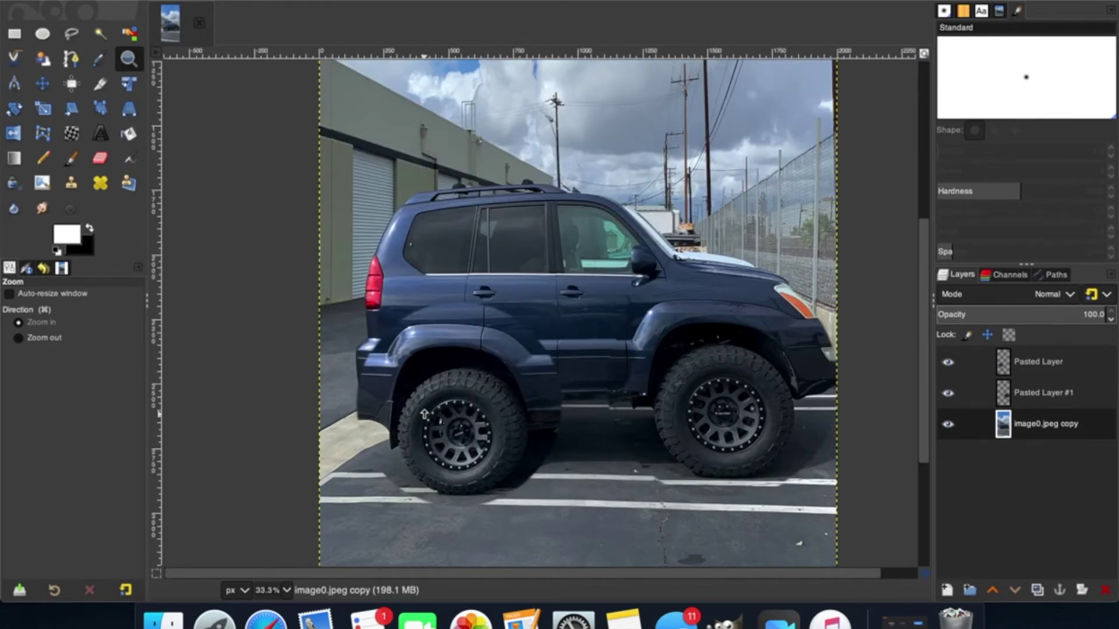
left_click(1031, 361)
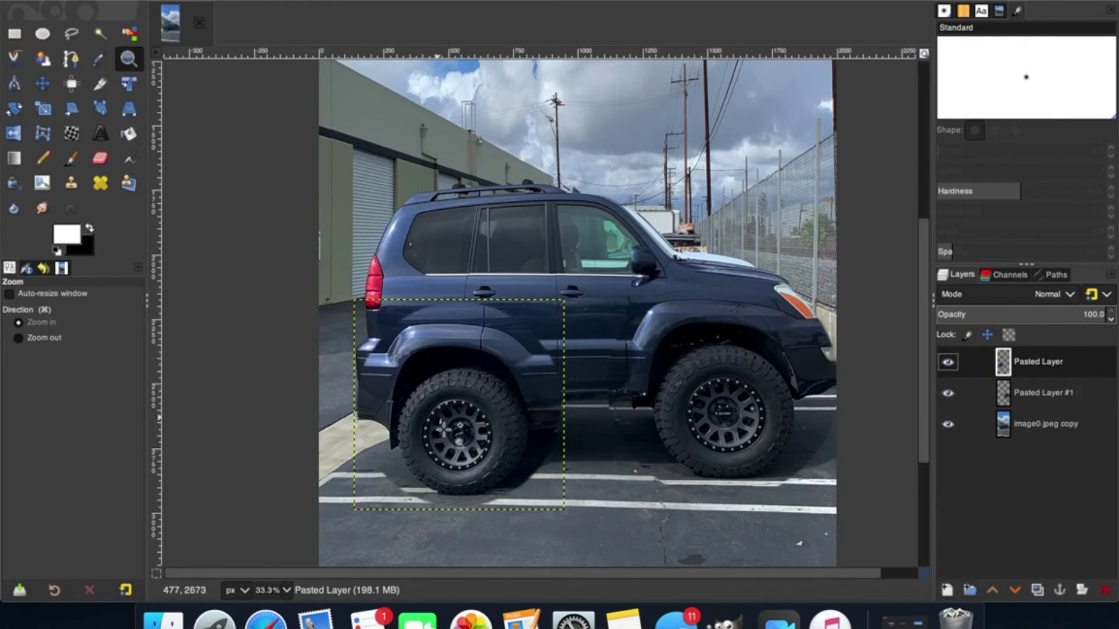
left_click_drag(444, 412, 457, 419)
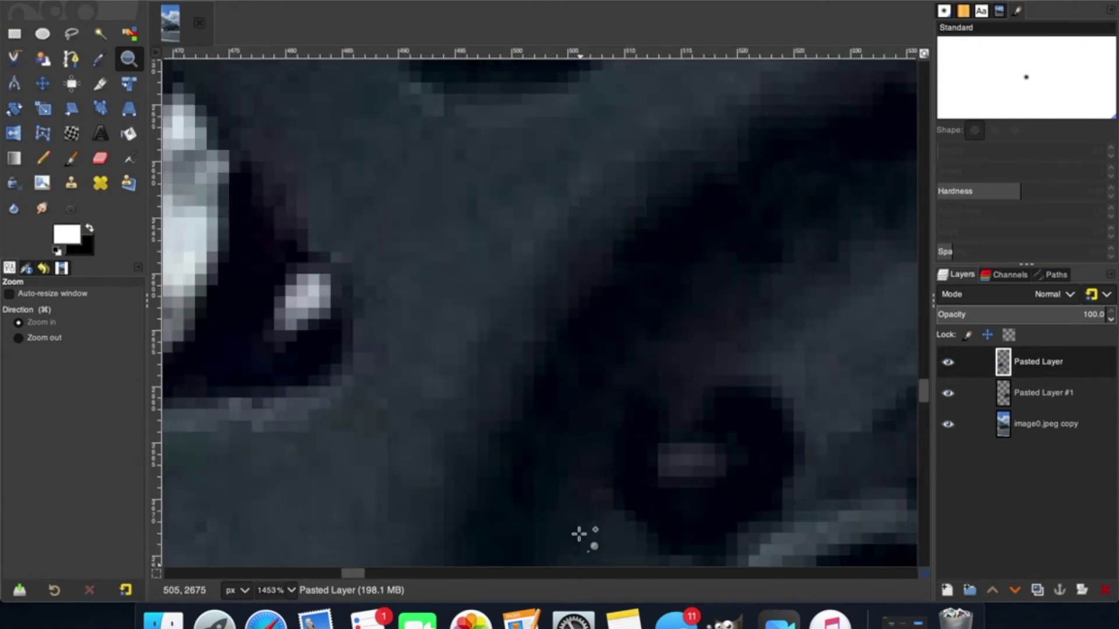
left_click(444, 420, "super")
left_click(444, 420, "super")
left_click(444, 419, "super")
left_click(444, 419, "super")
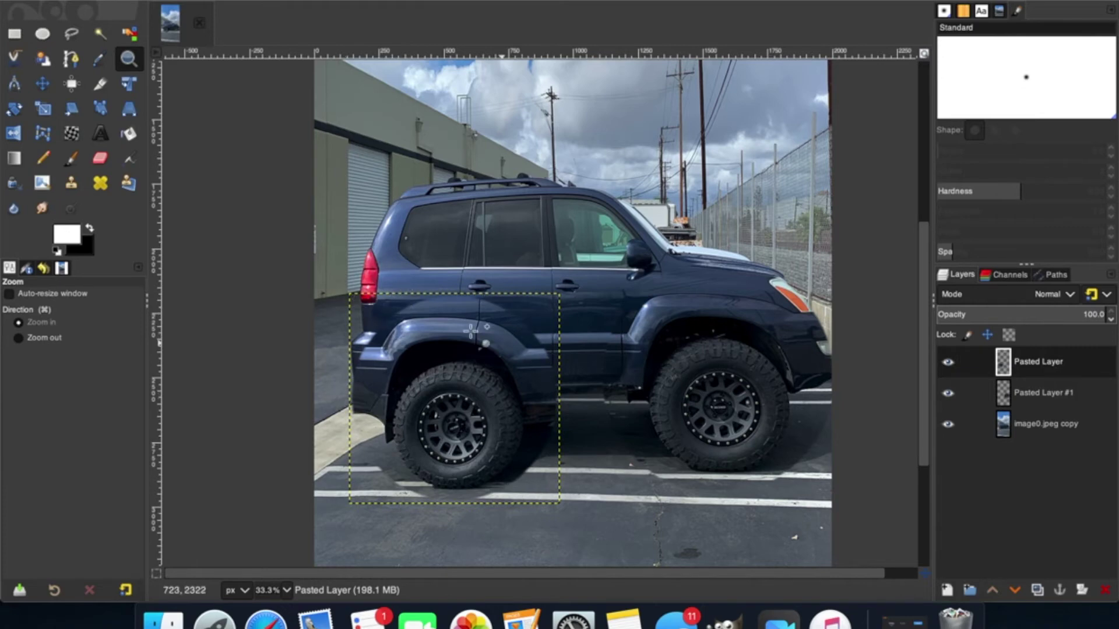
- Add a layer mask to the Pasted Layer holding the rear wheel section
right_click(1033, 367)
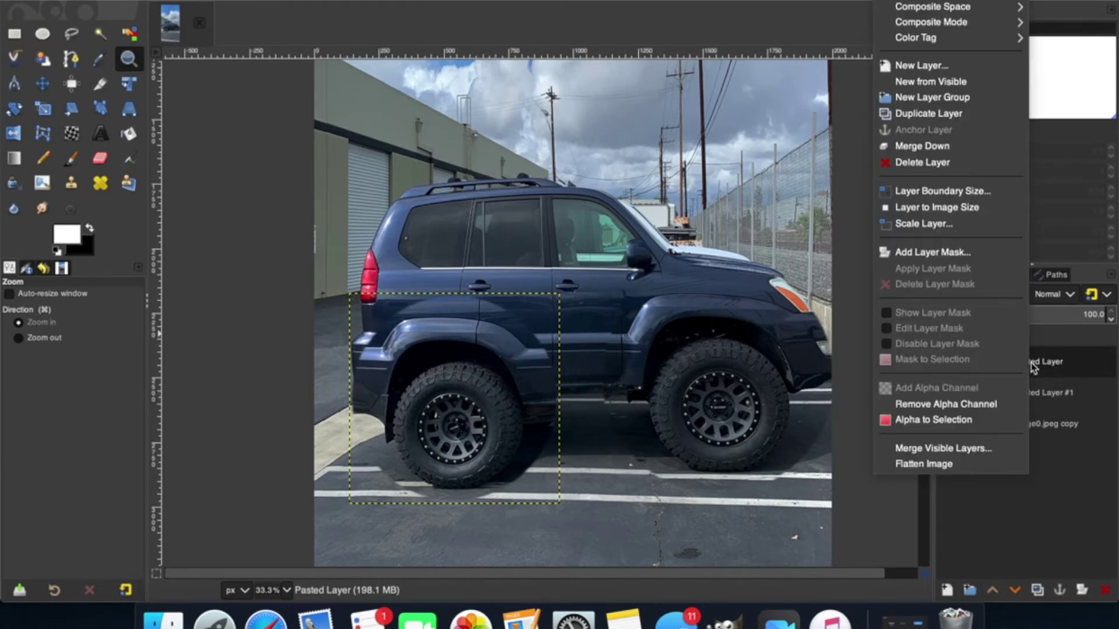
left_click(932, 253)
left_click(998, 347)
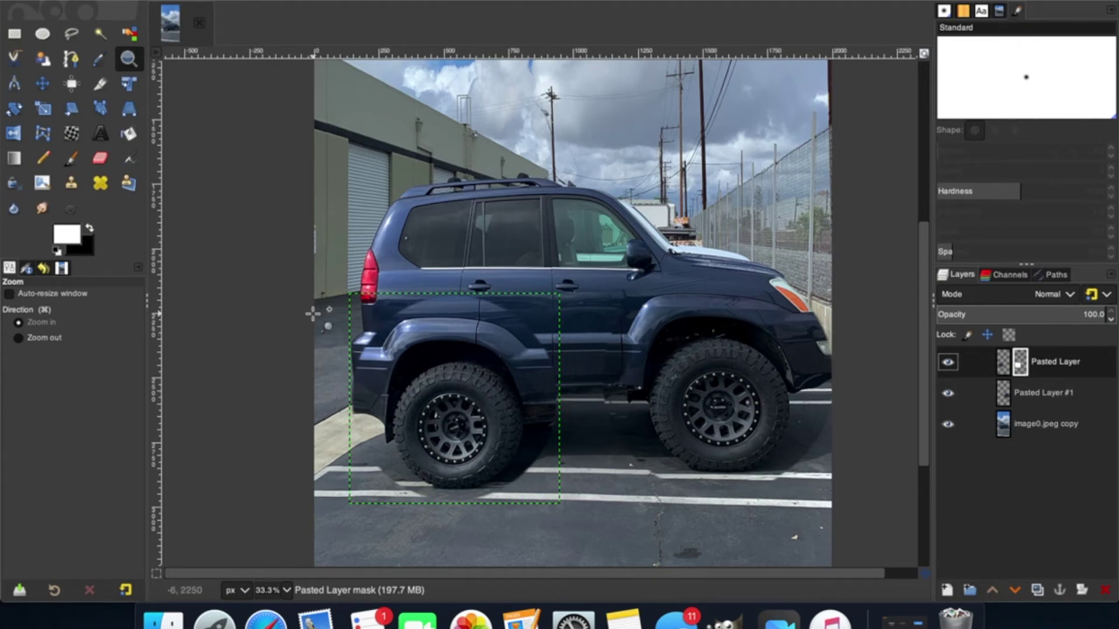
- Select the Paintbrush and zoom in twice on the rear wheel
left_click(72, 161)
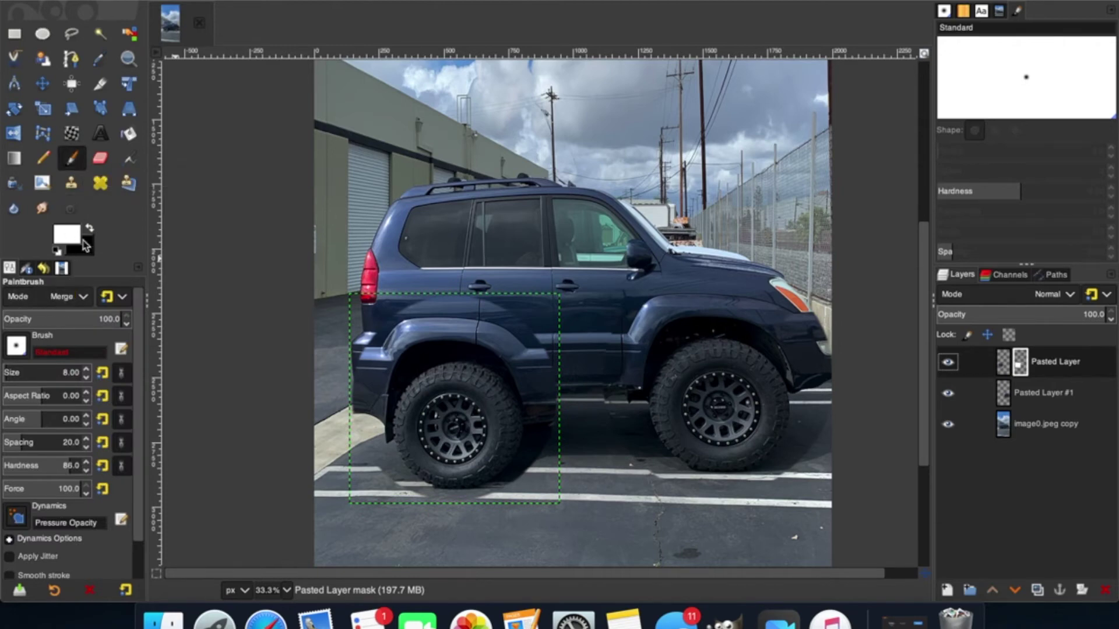
key("z")
left_click(444, 313)
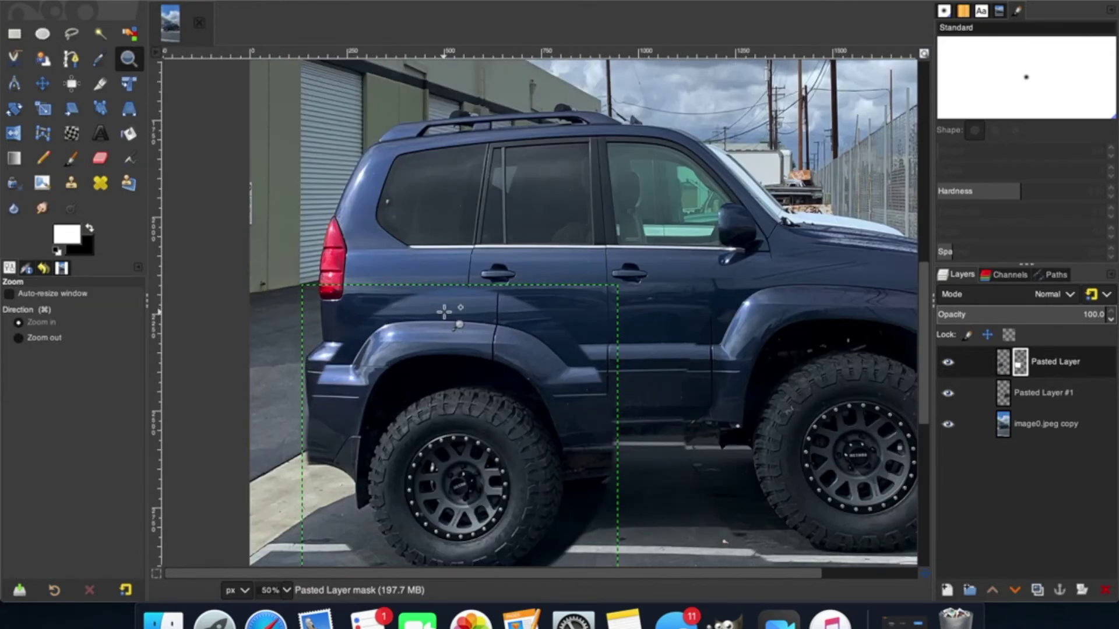
left_click(444, 312)
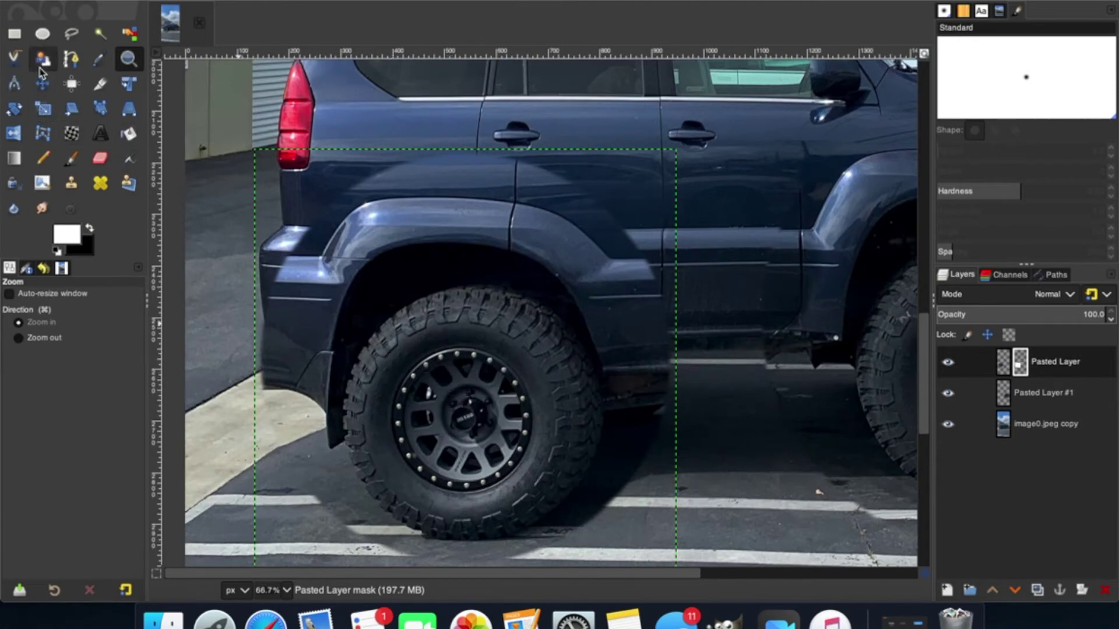
- Move the Pasted Layer up about 57 px so the rear wheel sits under the arch
left_click(42, 83)
left_click_drag(443, 431, 443, 398)
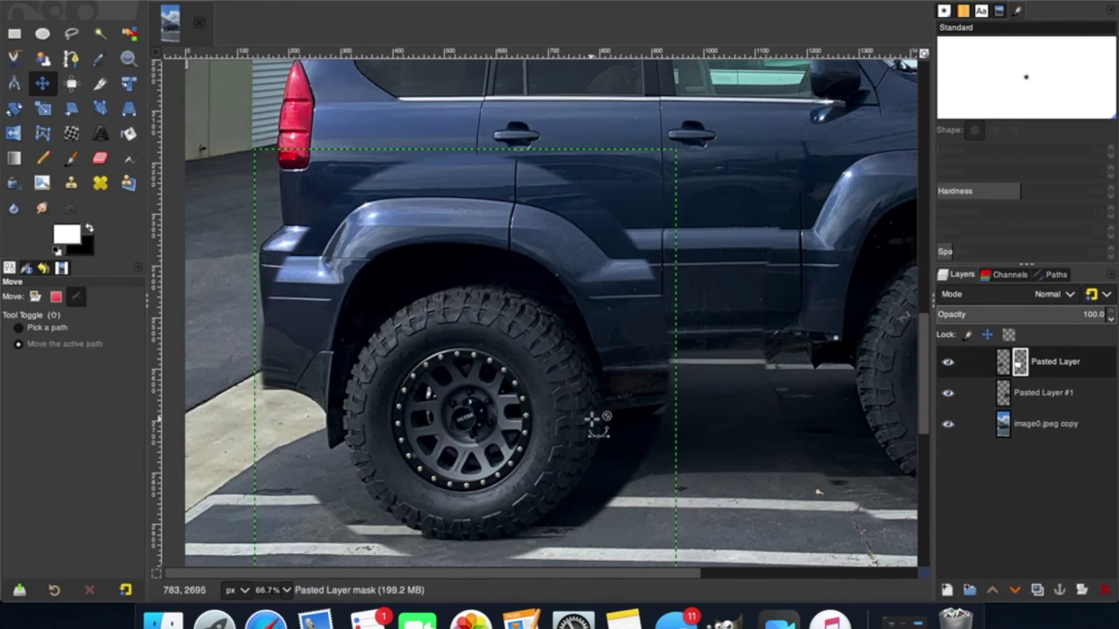
left_click(1002, 362)
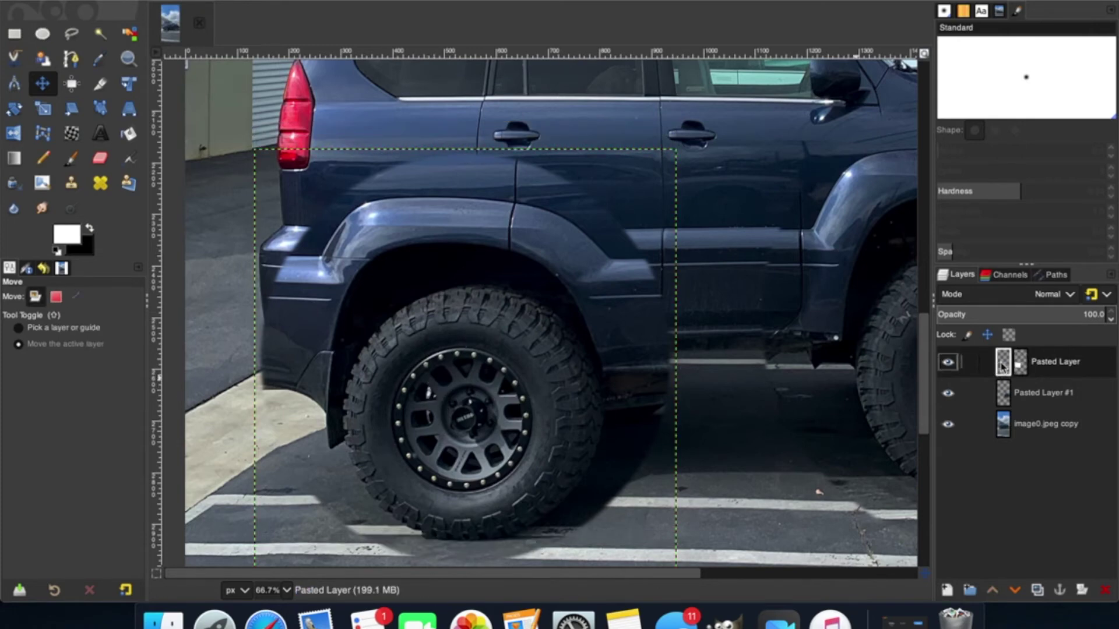
left_click_drag(478, 411, 477, 386)
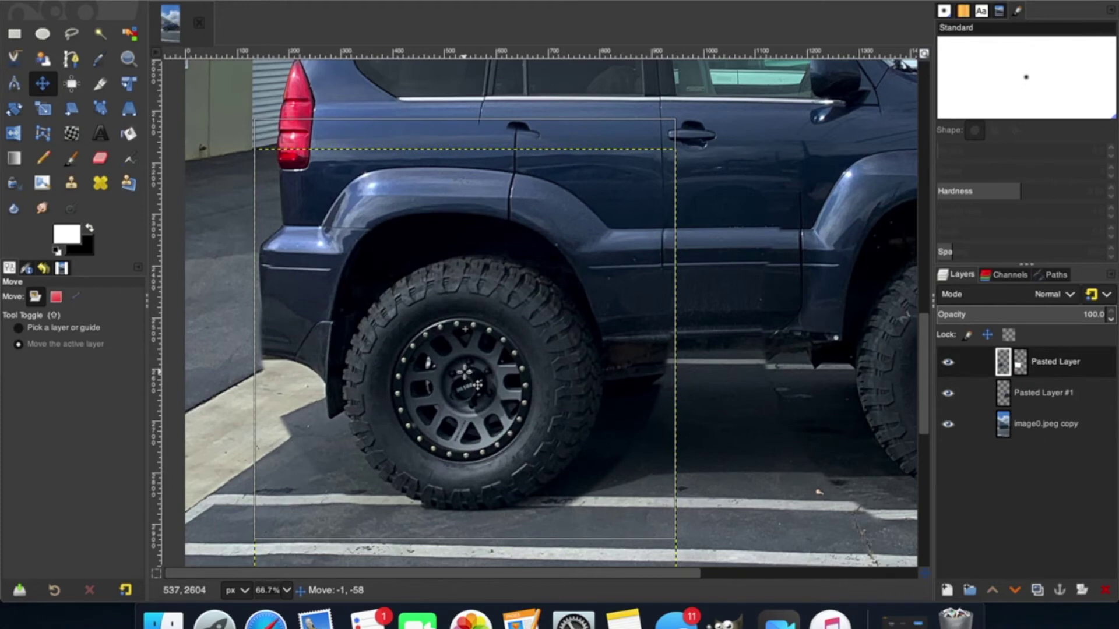
left_click_drag(477, 386, 477, 386)
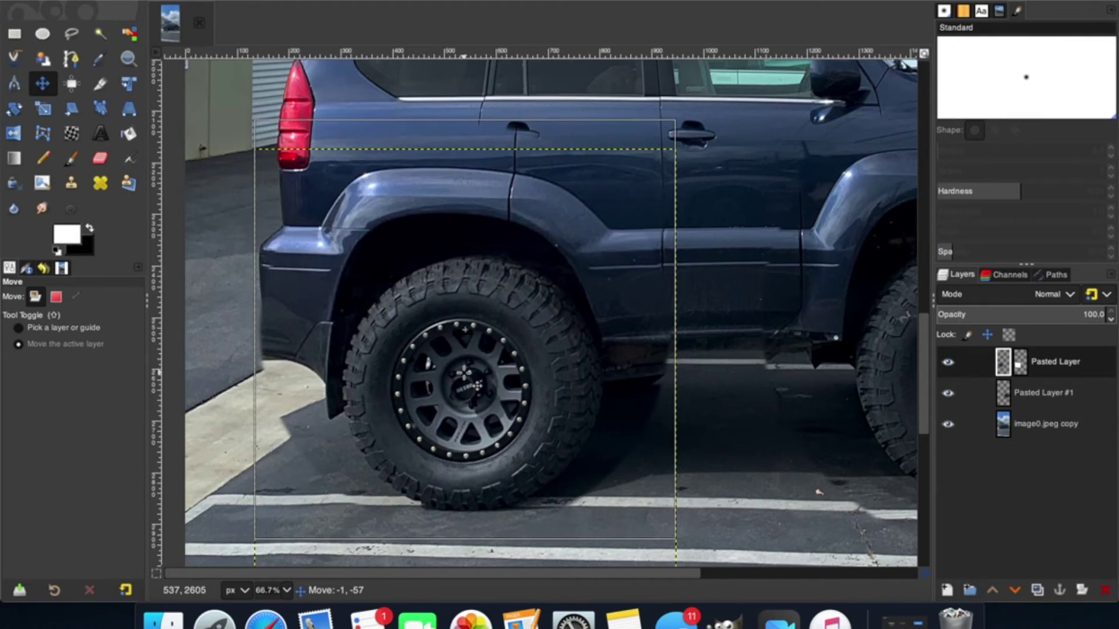
left_click_drag(477, 386, 477, 386)
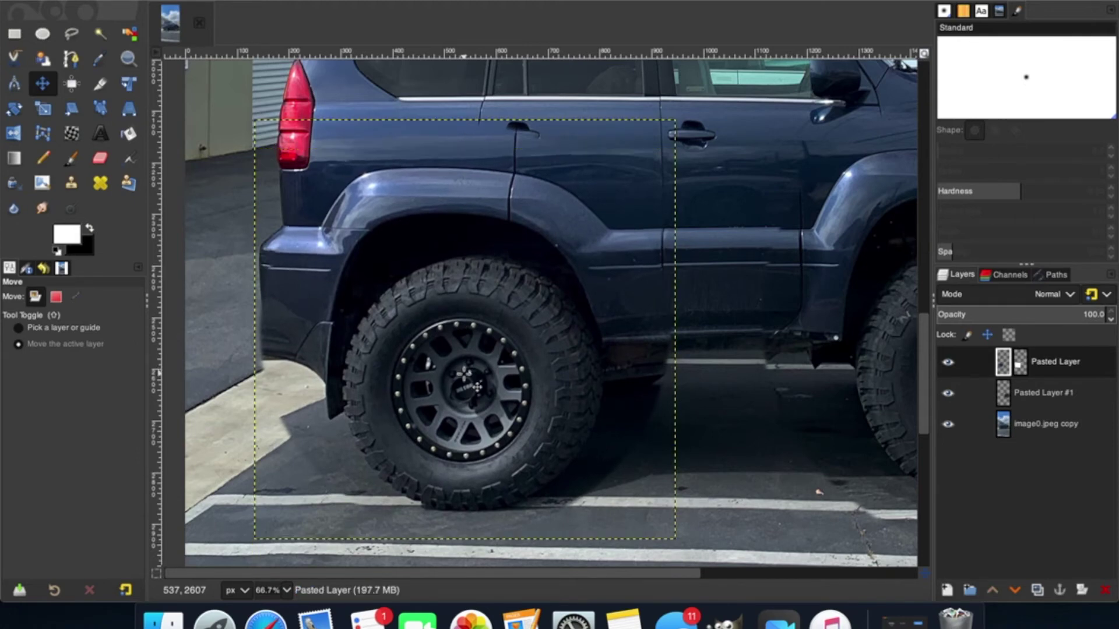
left_click(70, 166)
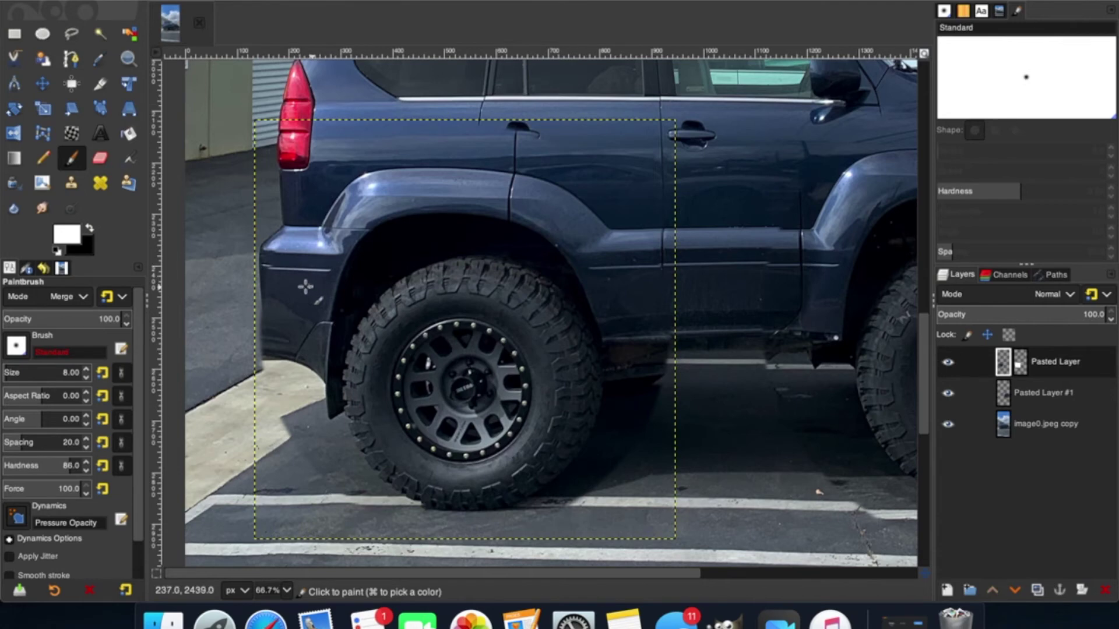
- Enlarge the brush toward size 60, target the Pasted Layer's mask and set black foreground
key("bracketright")
key("bracketright")
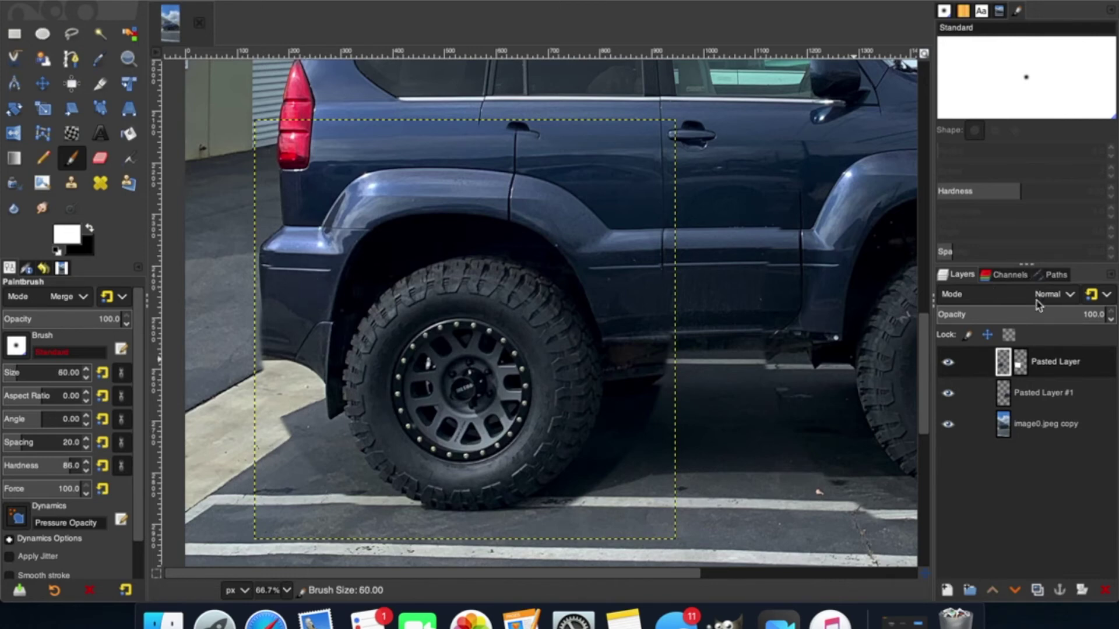
left_click(1025, 367)
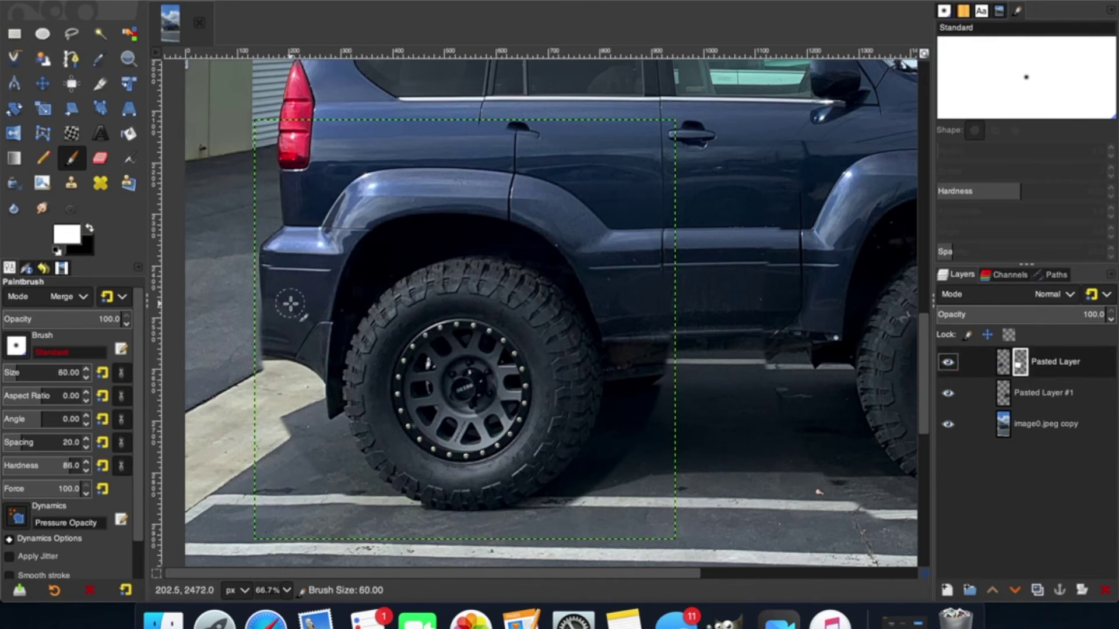
left_click(89, 228)
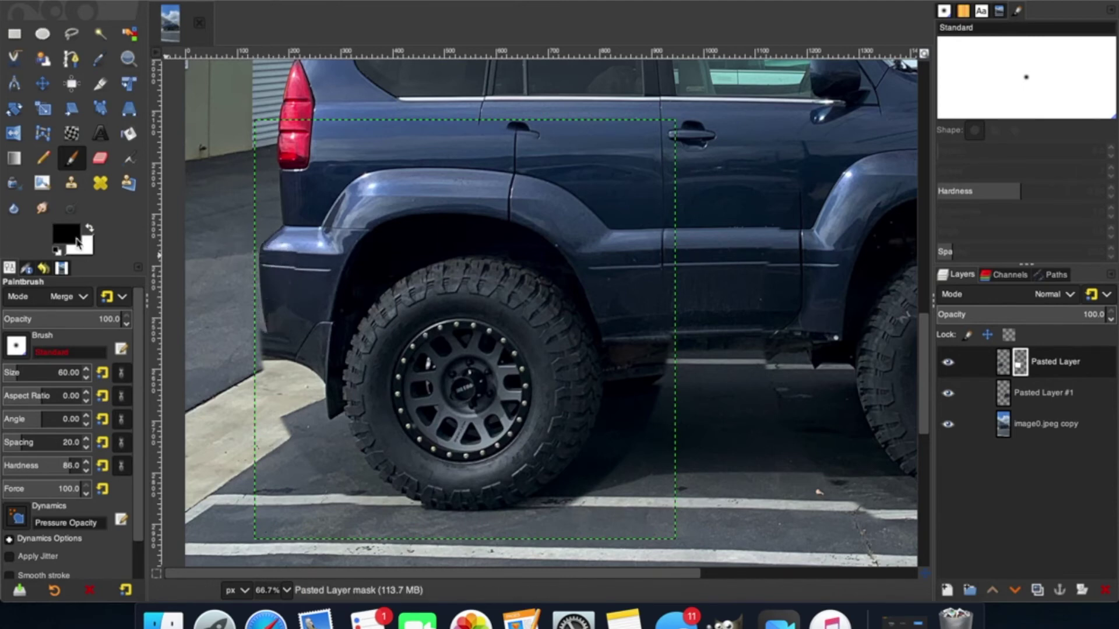
left_click(89, 228)
left_click(90, 228)
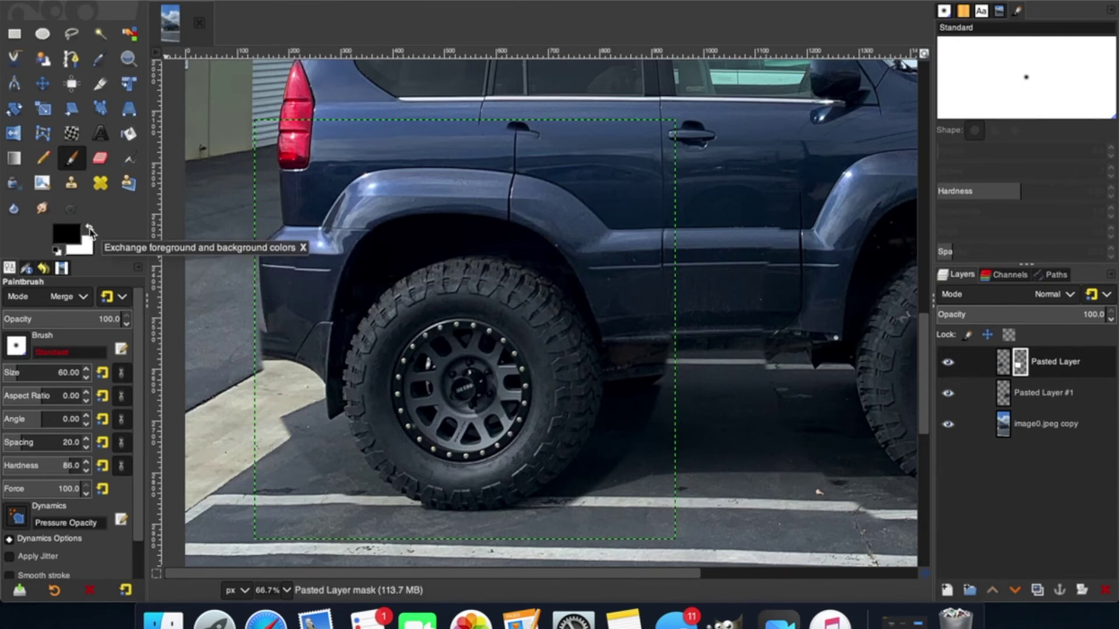
key("x")
key("x")
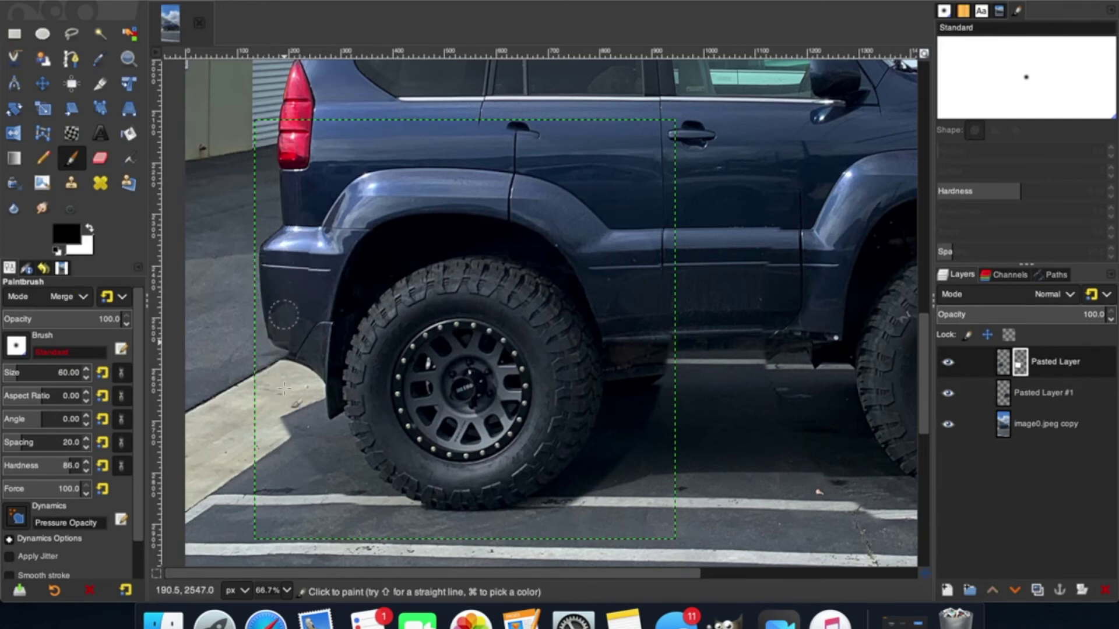
- Paint black over the bumper-corner and rocker-panel edges, then reset to a medium brush size
mouse_move(289, 348)
left_mouse_down()
mouse_move(298, 388)
mouse_move(306, 367)
mouse_move(308, 381)
mouse_move(319, 376)
mouse_move(327, 421)
mouse_move(287, 448)
mouse_move(283, 438)
mouse_move(325, 450)
left_mouse_up()
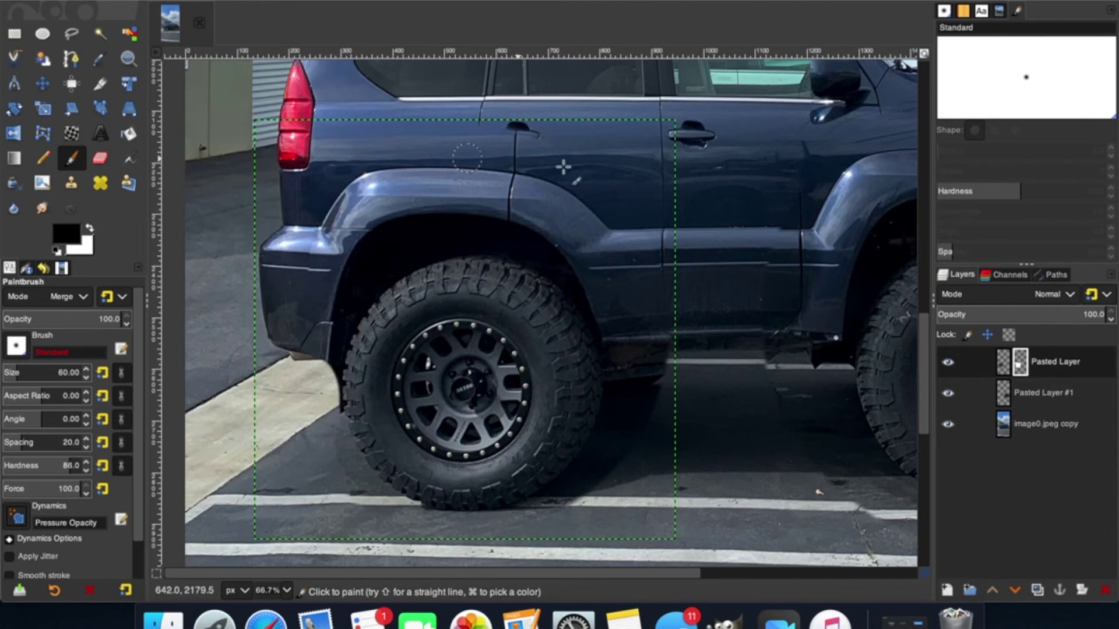
mouse_move(666, 353)
left_mouse_down()
mouse_move(621, 367)
mouse_move(637, 440)
mouse_move(652, 383)
mouse_move(638, 457)
mouse_move(570, 524)
mouse_move(523, 538)
mouse_move(577, 503)
mouse_move(609, 455)
mouse_move(619, 387)
mouse_move(656, 363)
mouse_move(625, 366)
mouse_move(714, 364)
mouse_move(641, 376)
left_mouse_up()
scroll(295, 277, "up", 2)
scroll(274, 287, "down", 5)
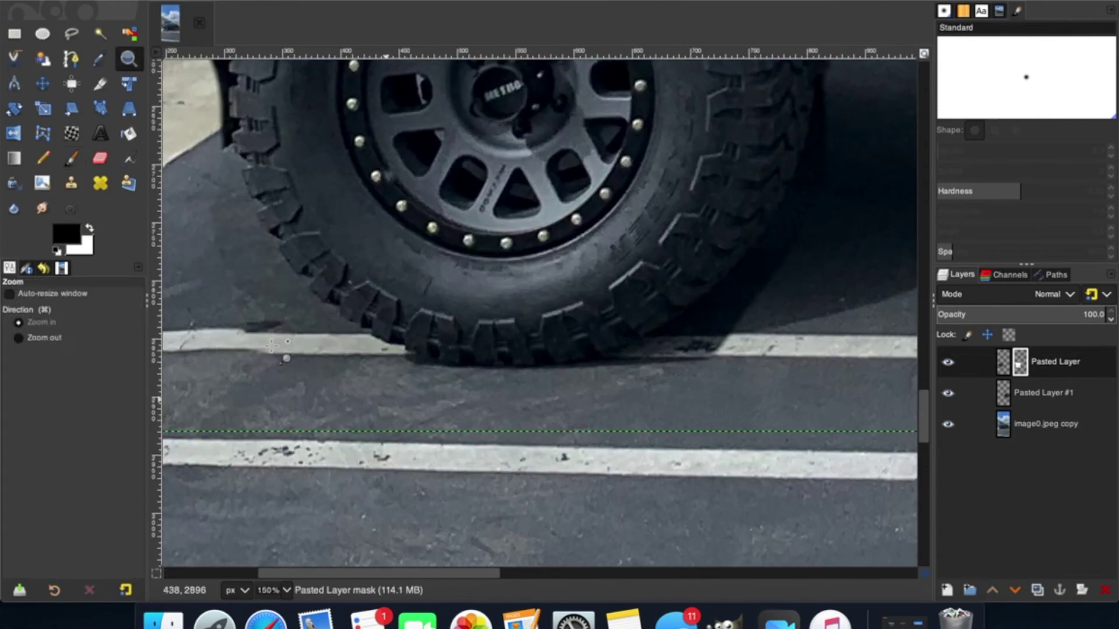
scroll(274, 287, "up", 5)
scroll(275, 287, "left", 4)
key("x")
key("bracketleft")
key("x")
scroll(542, 305, "up", 5)
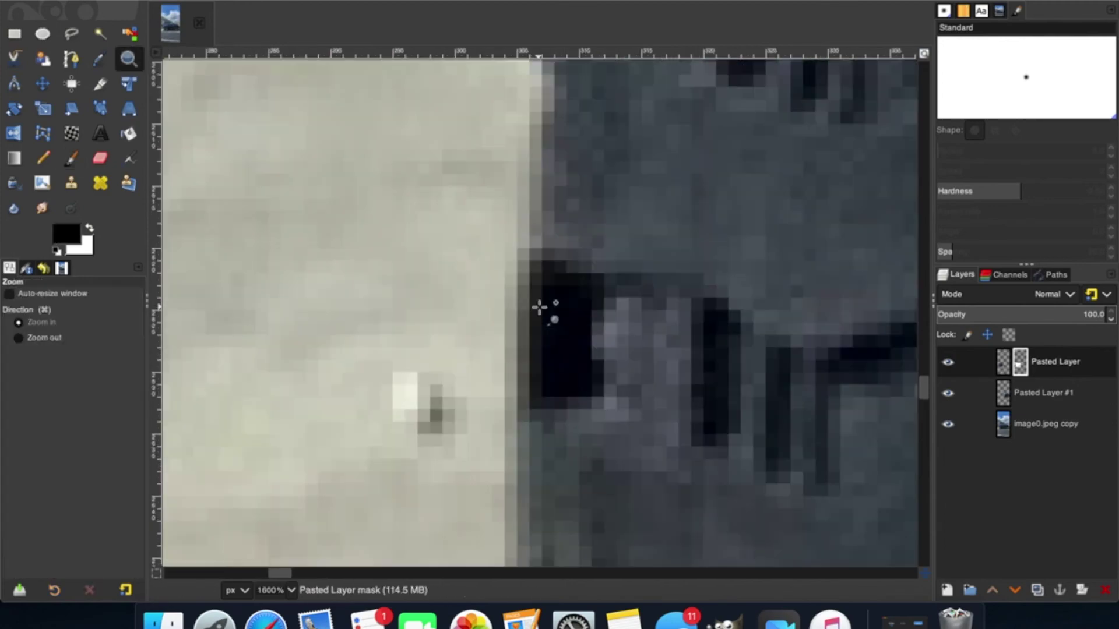
scroll(525, 205, "down", 5)
key("bracketleft")
key("bracketleft")
key("bracketleft")
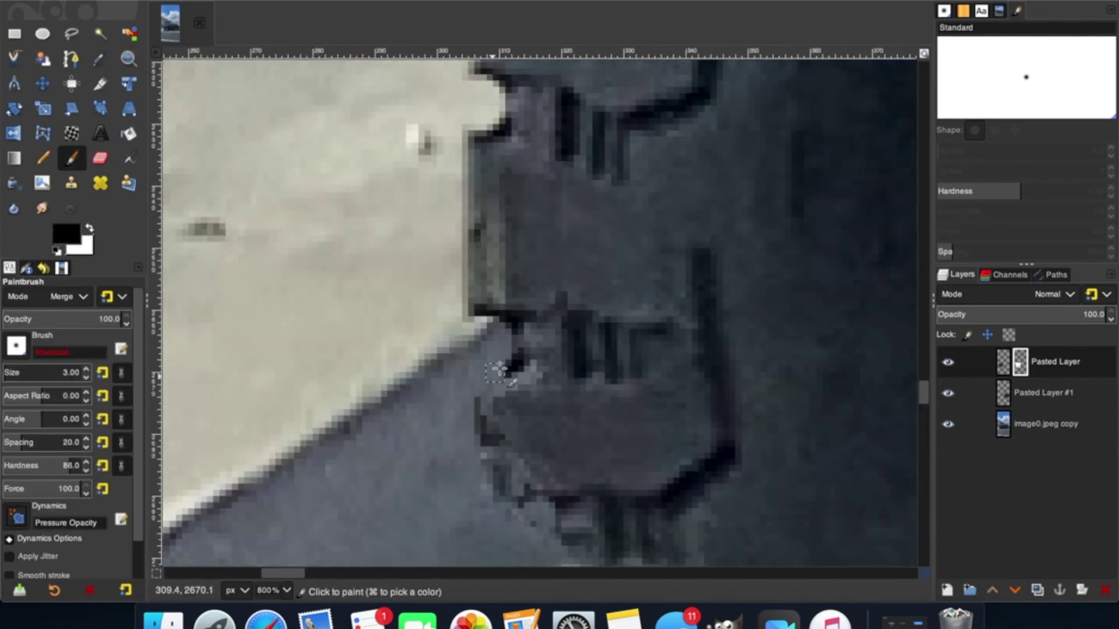
scroll(498, 371, "down", 10)
scroll(662, 317, "up", 6)
key("bracketright")
key("bracketright")
key("bracketright")
scroll(623, 357, "up", 2)
- Darken the bumper's bright top edge on the mask and dab over the rear wheel
left_click_drag(600, 327, 746, 335)
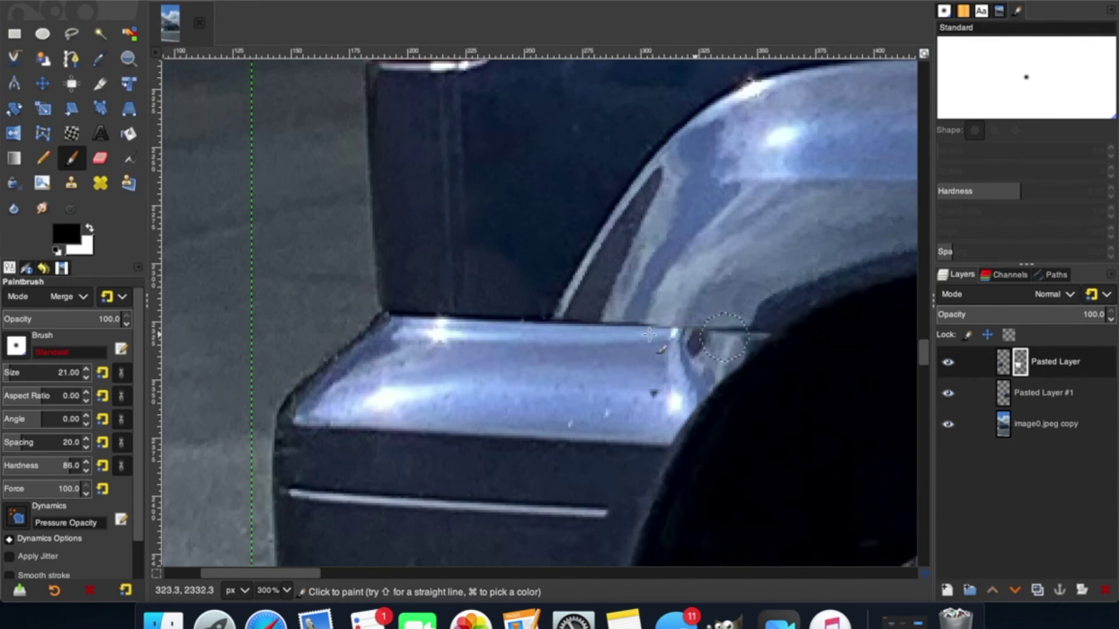
scroll(625, 279, "right", 5)
scroll(625, 280, "down", 4)
scroll(626, 280, "down", 2)
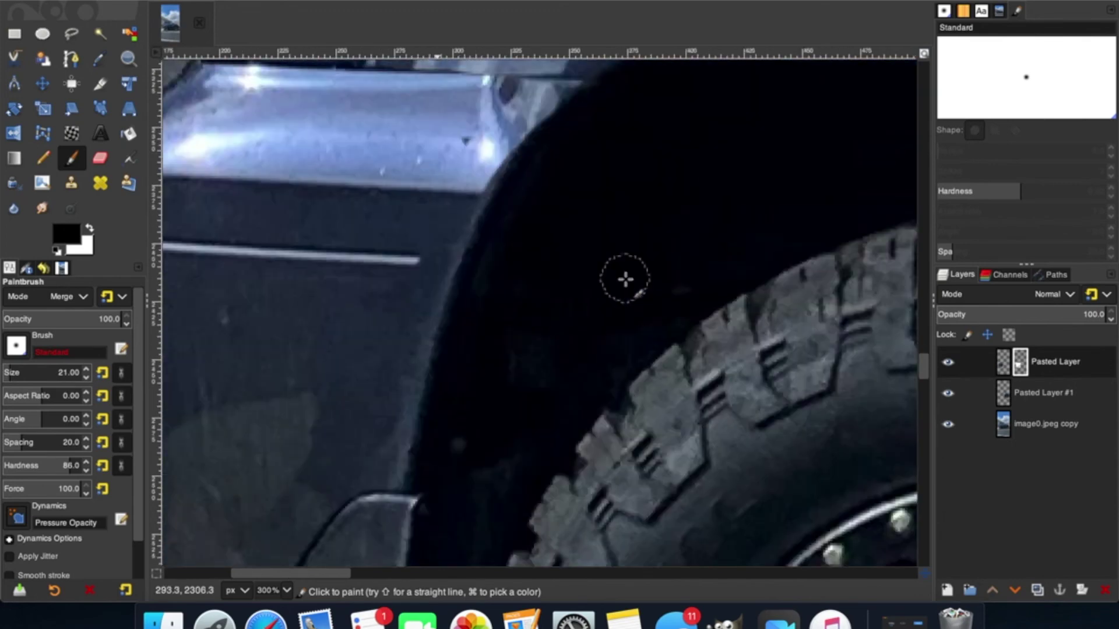
key("z")
left_click(699, 313)
left_click(697, 312, "super")
left_click(710, 358, "super")
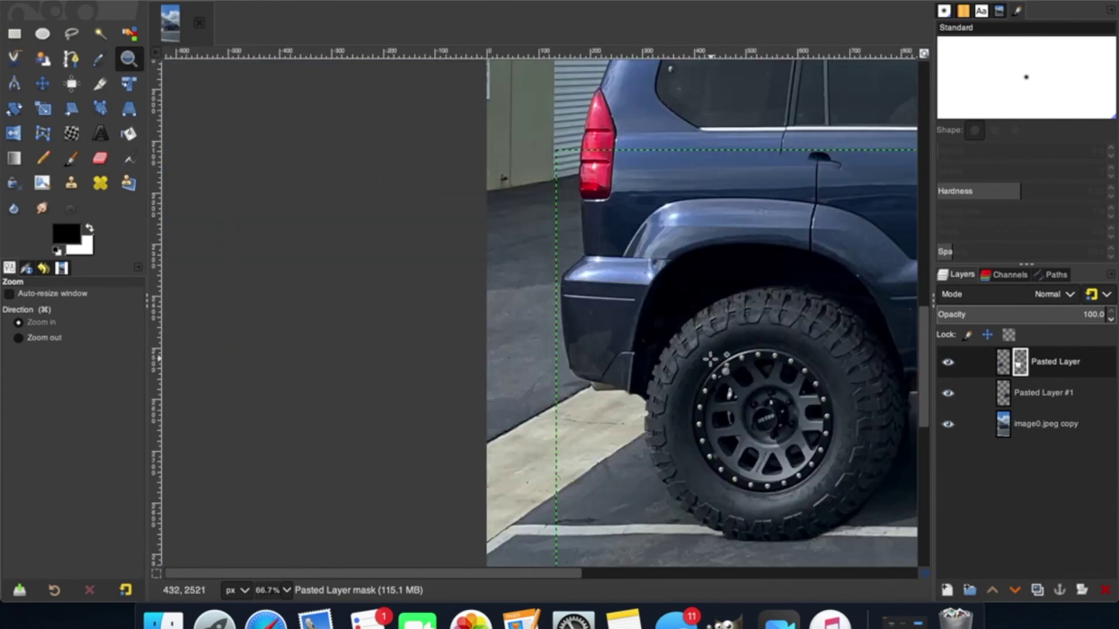
key("p")
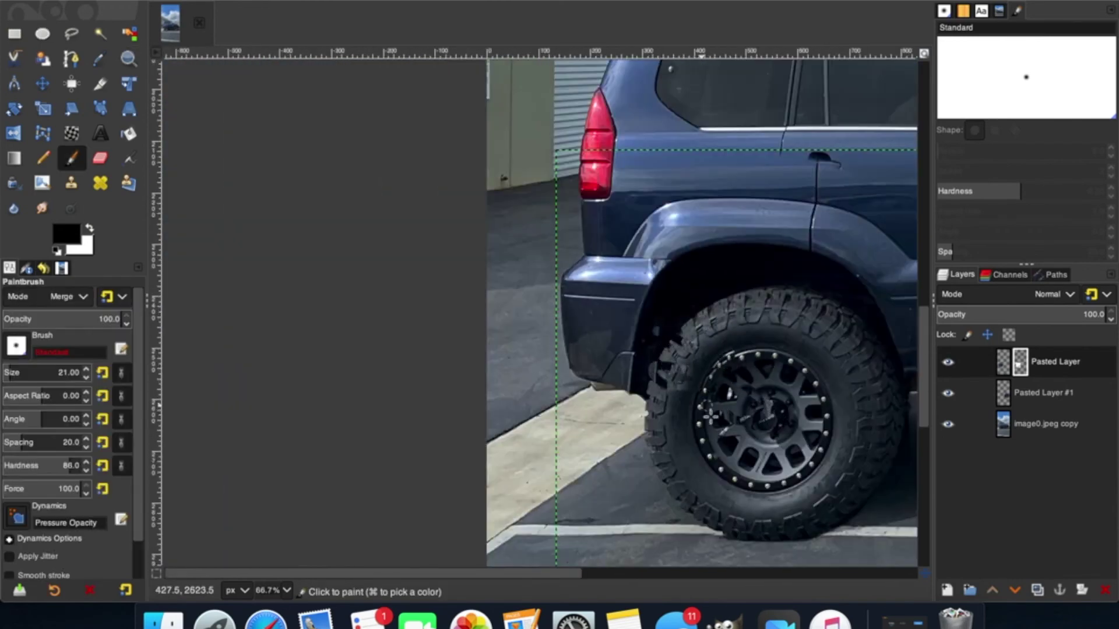
left_click(710, 416)
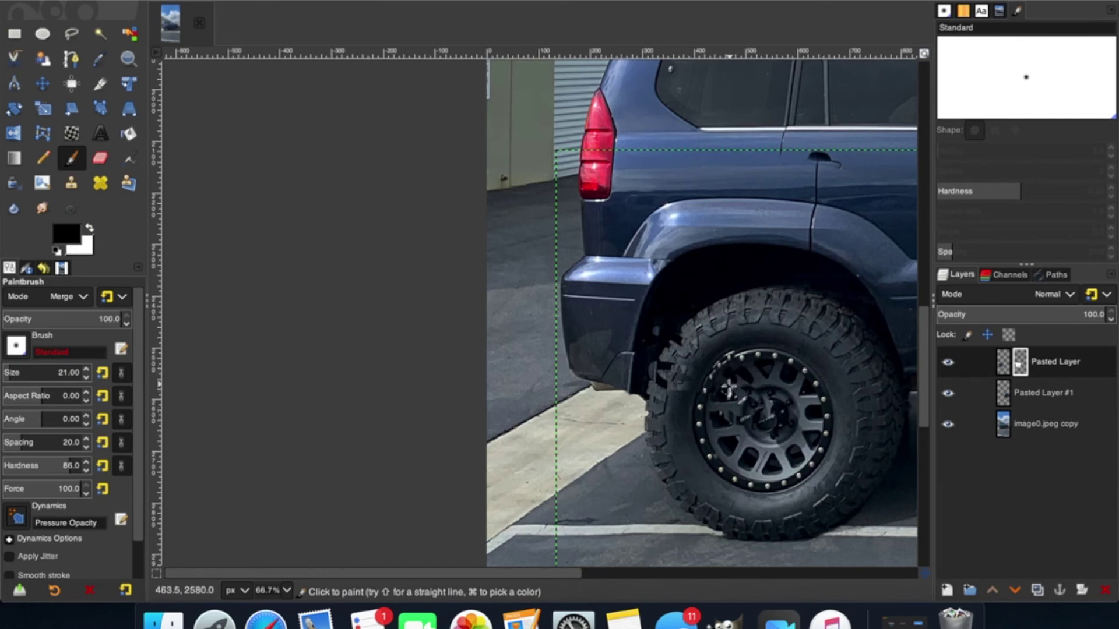
- Zoom in on the rear bumper corner and paint out the seam along the bumper top
key("super")
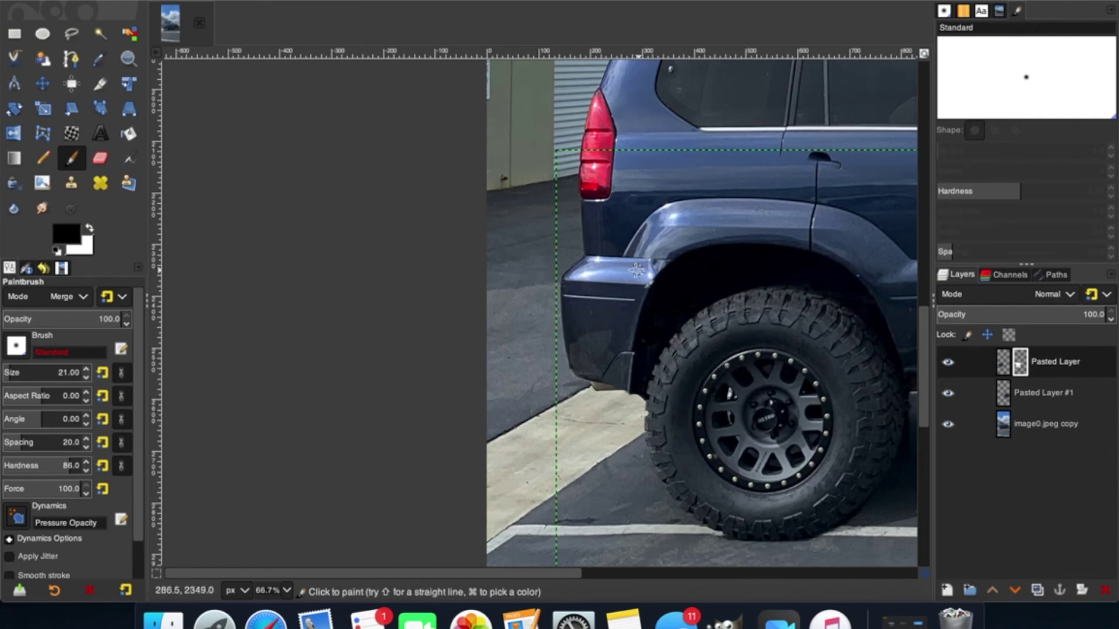
key("z")
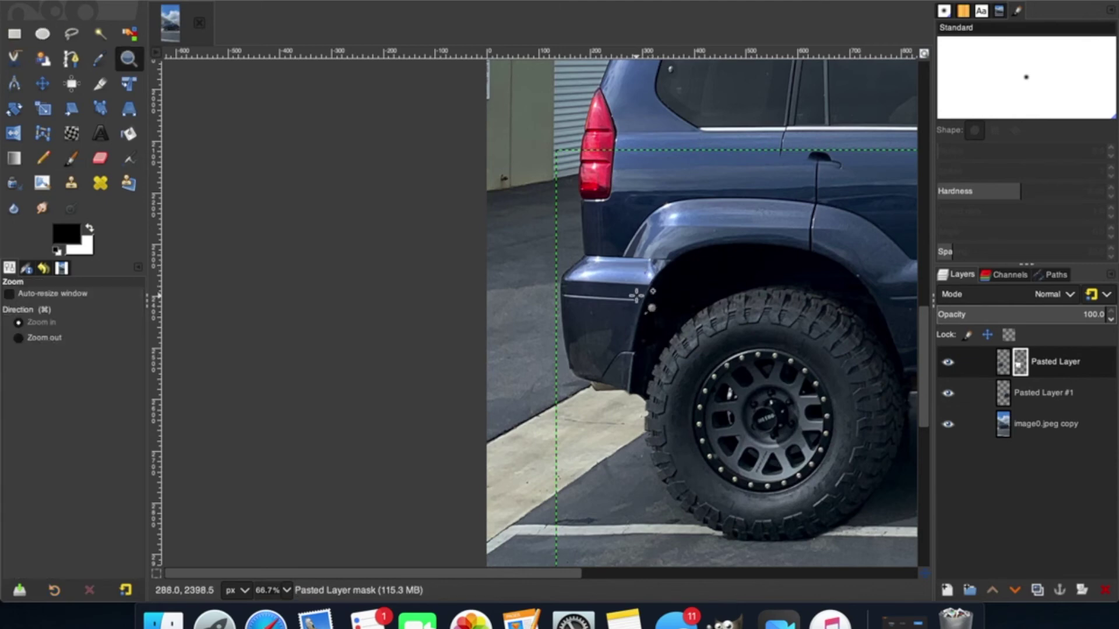
left_click(638, 295)
left_click(637, 296)
left_click(636, 296)
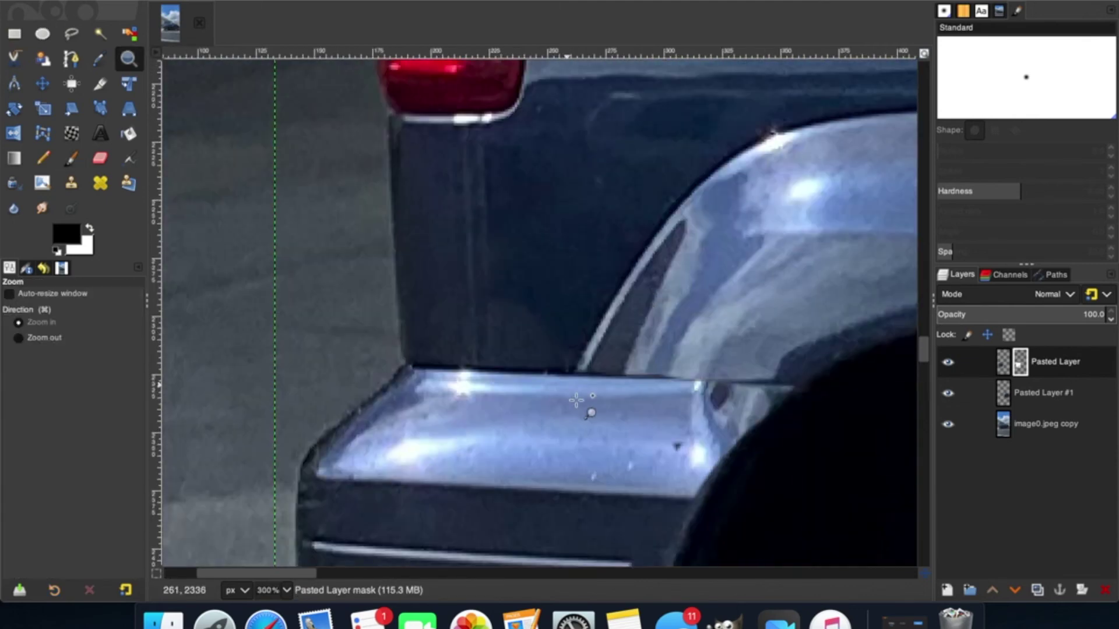
key("p")
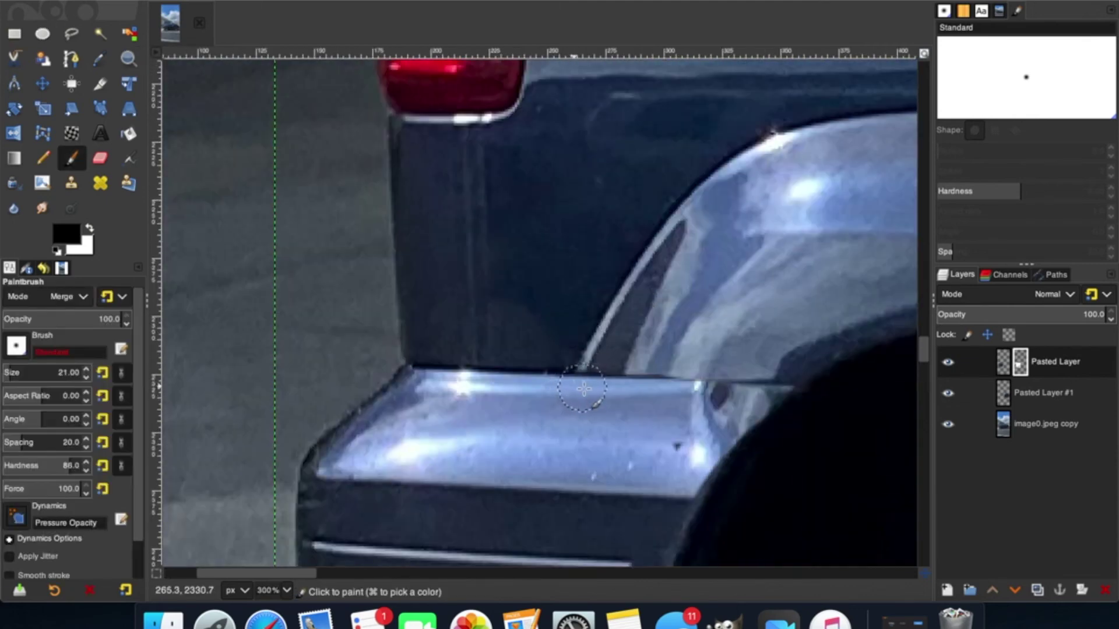
mouse_move(669, 399)
left_mouse_down()
mouse_move(711, 402)
mouse_move(728, 384)
mouse_move(809, 397)
left_mouse_up()
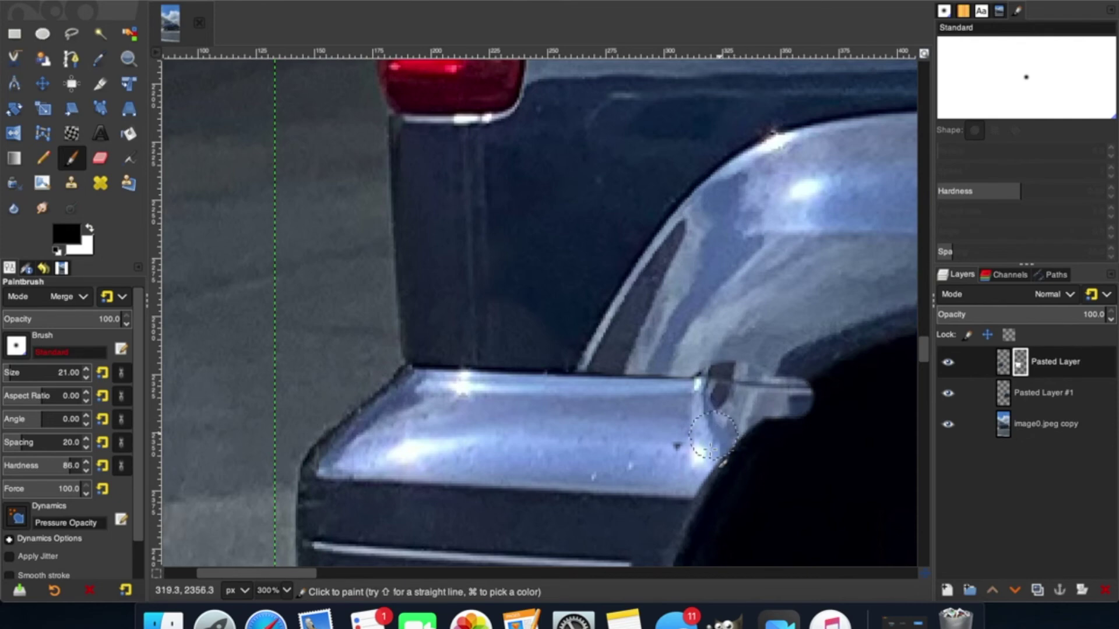
- Paint white to restore the notch at the wheel-arch edge, then return to black
key("x")
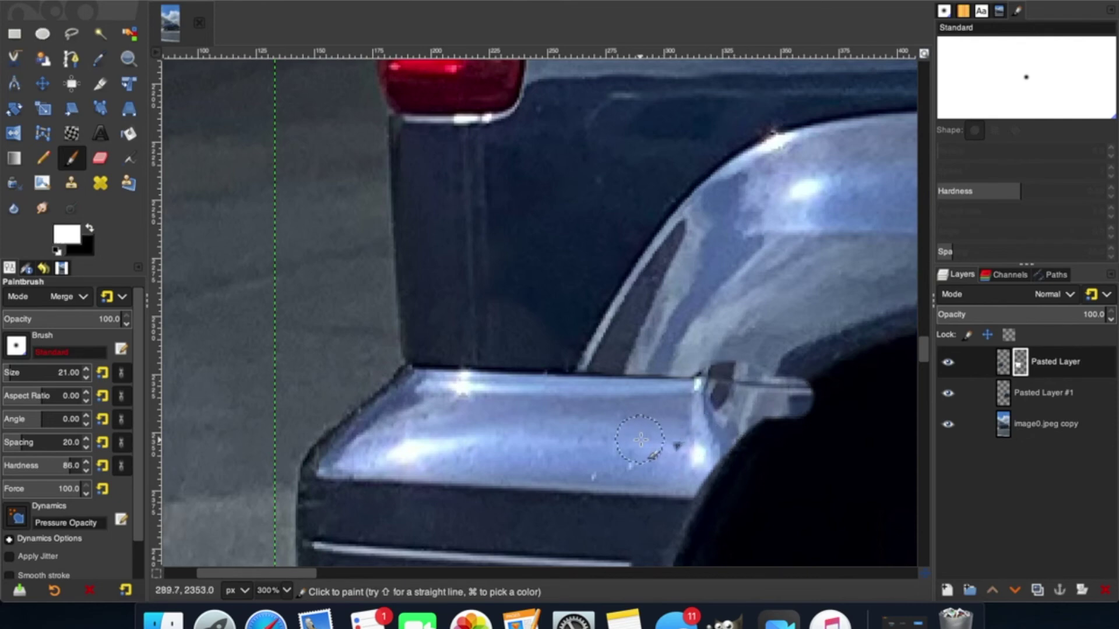
mouse_move(676, 350)
left_mouse_down()
mouse_move(781, 345)
mouse_move(690, 357)
mouse_move(787, 362)
mouse_move(803, 375)
mouse_move(806, 397)
mouse_move(769, 436)
mouse_move(824, 369)
left_mouse_up()
key("x")
scroll(670, 387, "down", 3)
scroll(485, 315, "right", 15)
key("z")
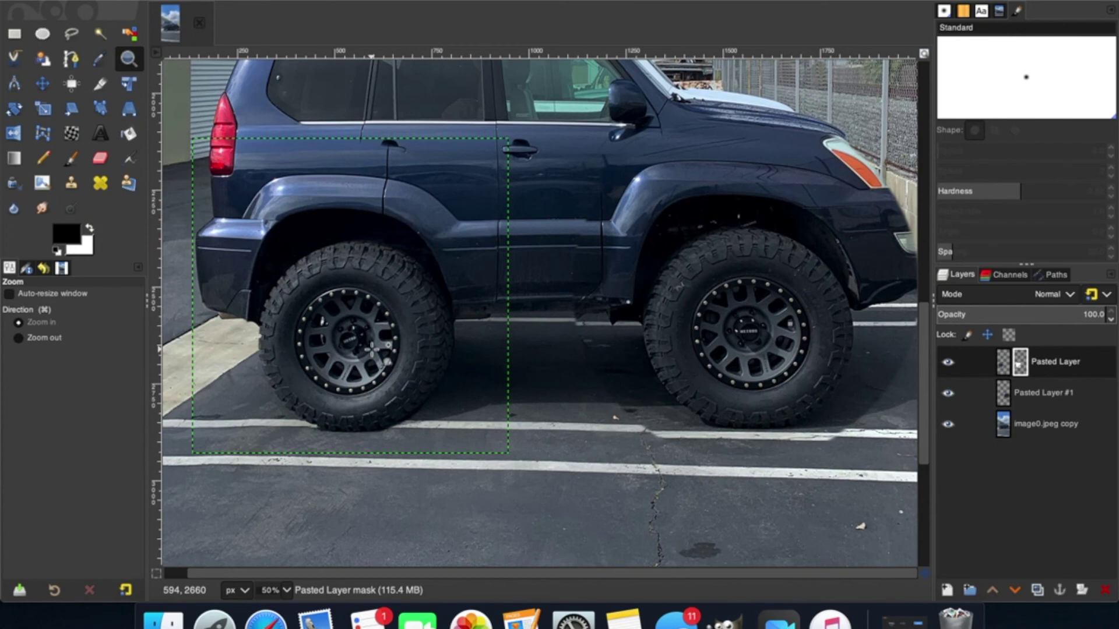
left_click(1049, 399)
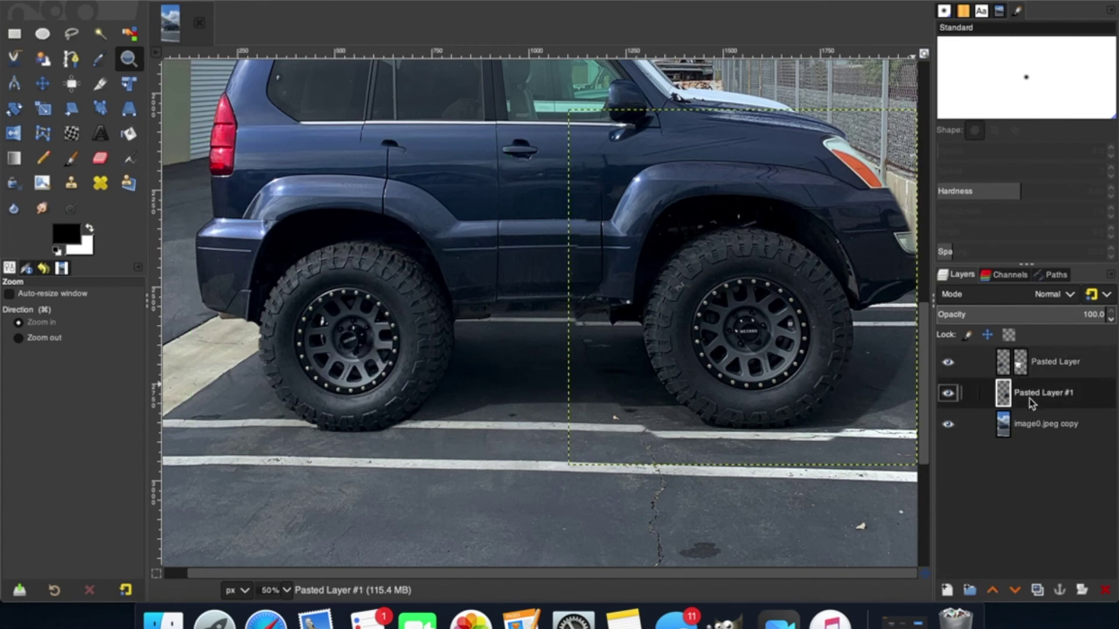
- Add a White (full opacity) layer mask to Pasted Layer #1, the front wheel section
right_click(1031, 404)
left_click(926, 253)
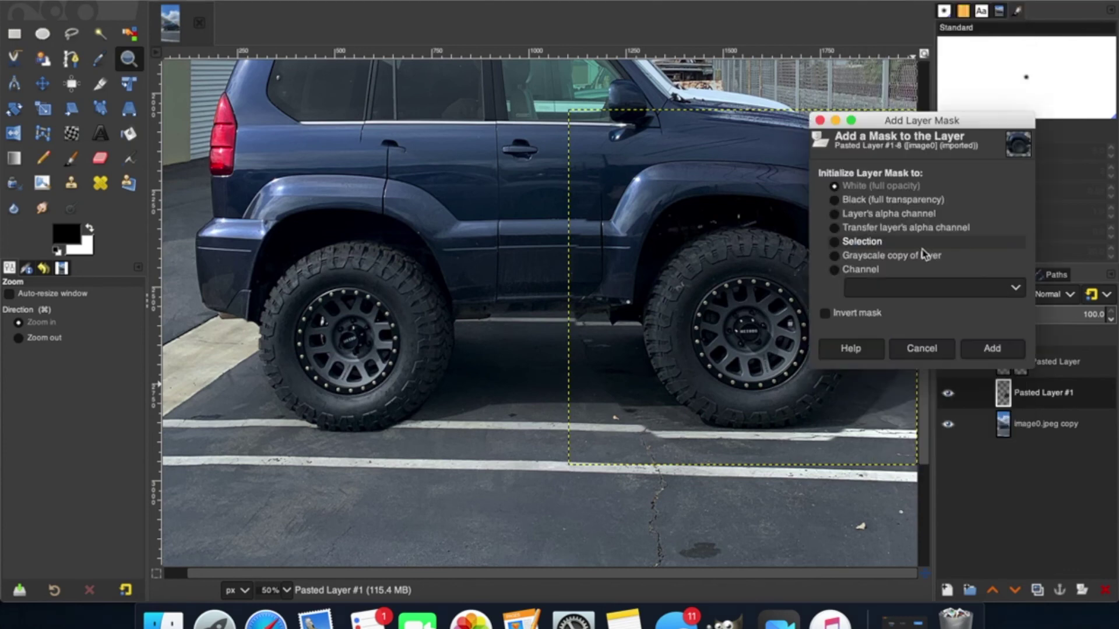
left_click(989, 349)
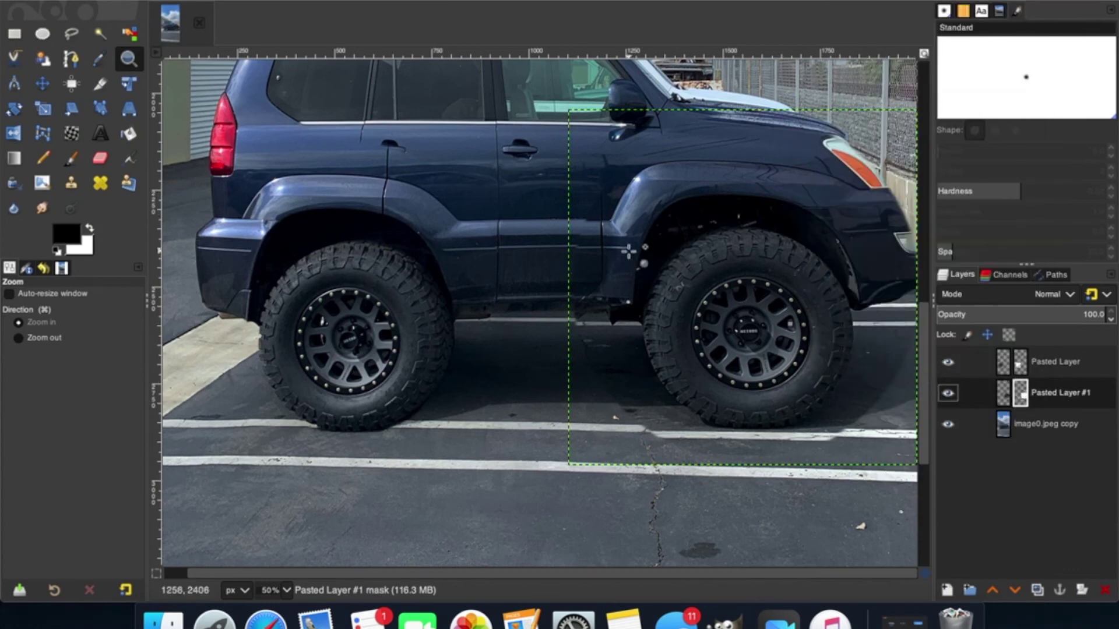
left_click(71, 158)
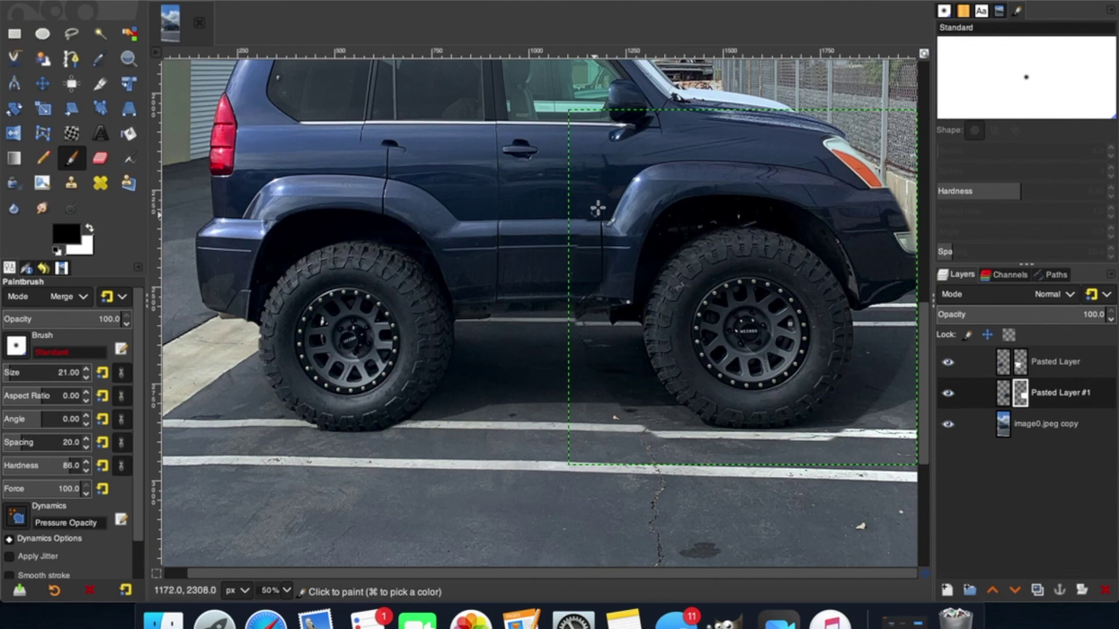
- Dab the mask at the front fender edge, zoom in there and enlarge the brush
left_click(597, 224)
scroll(621, 233, "up", 3)
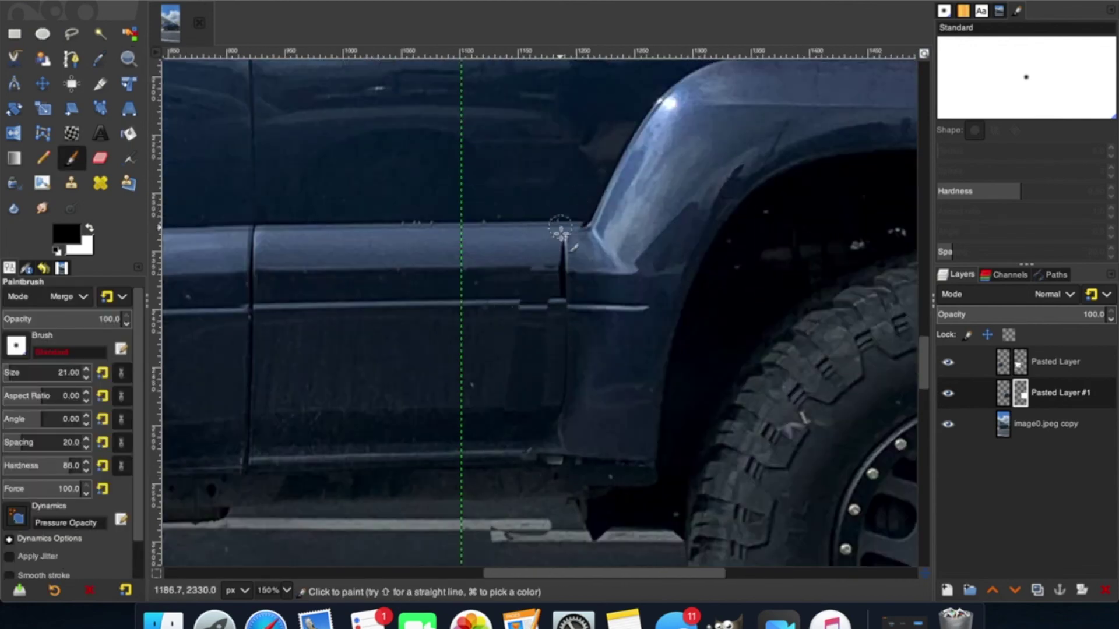
key("z")
left_click(395, 312)
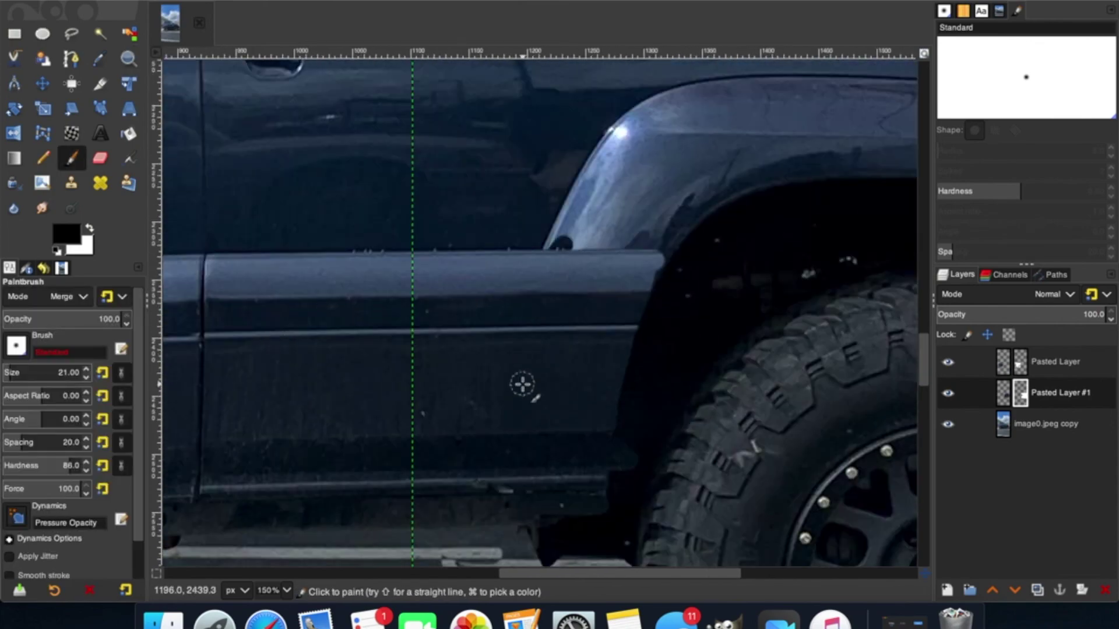
key("z")
left_click(620, 478)
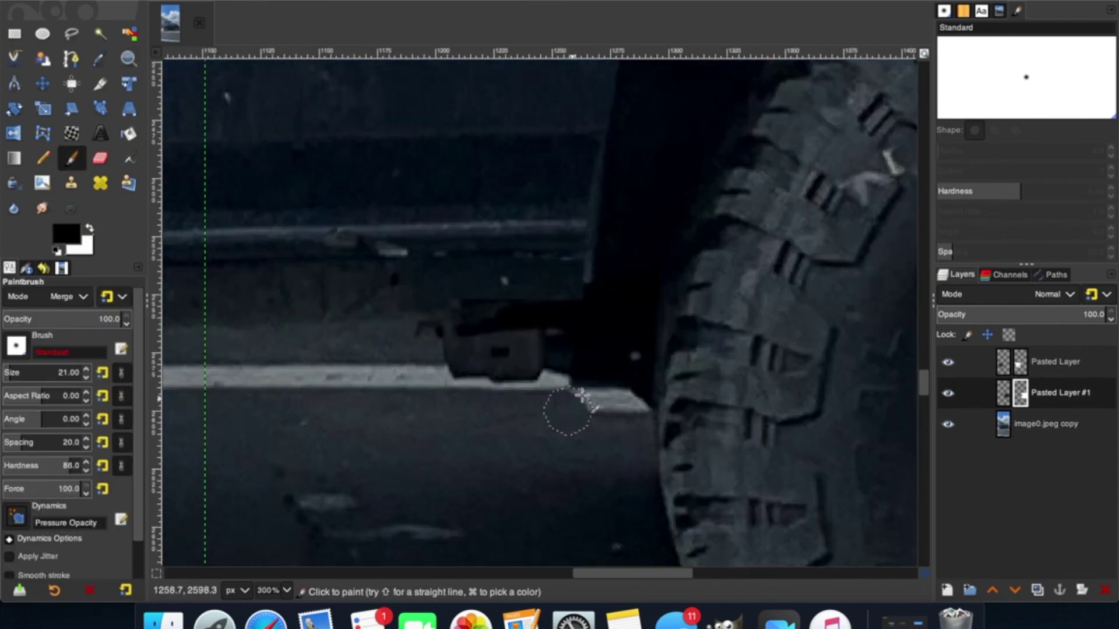
scroll(611, 340, "up", 5)
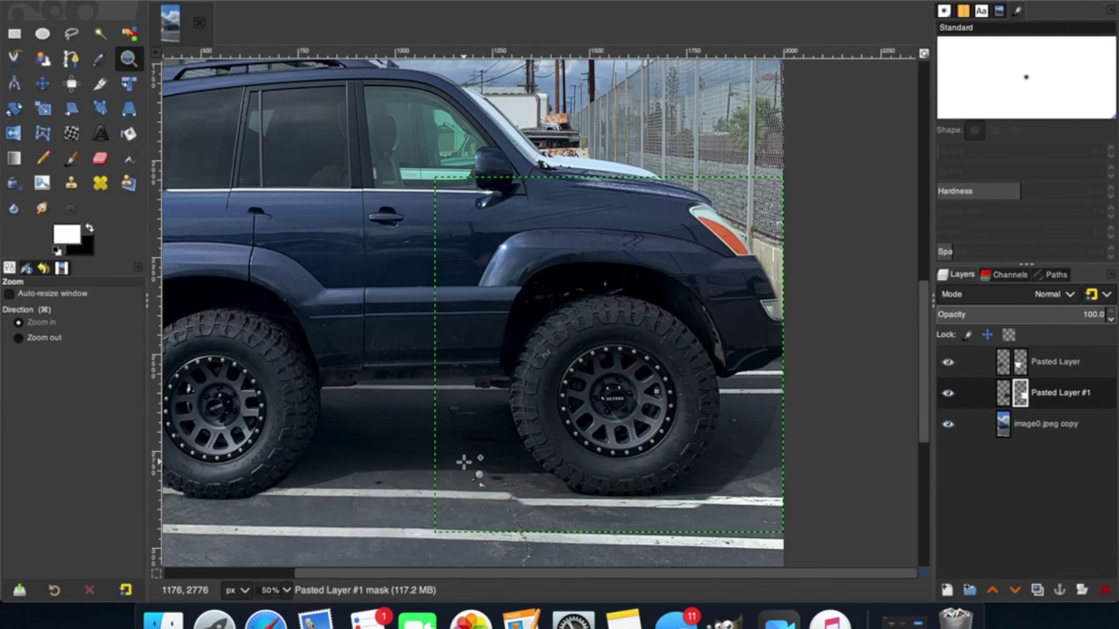
key("bracketright")
key("bracketright")
key("bracketright")
key("1")
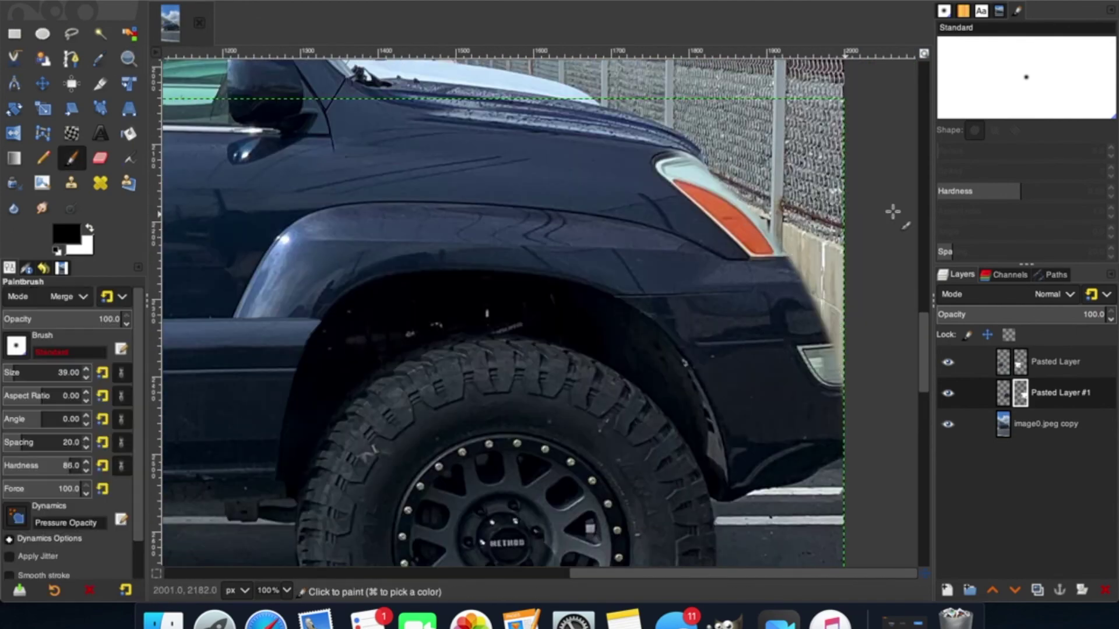
- Paint black around the front fender and restore the white parking line by the tyre
mouse_move(699, 175)
left_mouse_down()
mouse_move(775, 292)
mouse_move(758, 431)
left_mouse_up()
key("x")
mouse_move(751, 326)
left_mouse_down()
mouse_move(782, 384)
mouse_move(749, 329)
left_mouse_up()
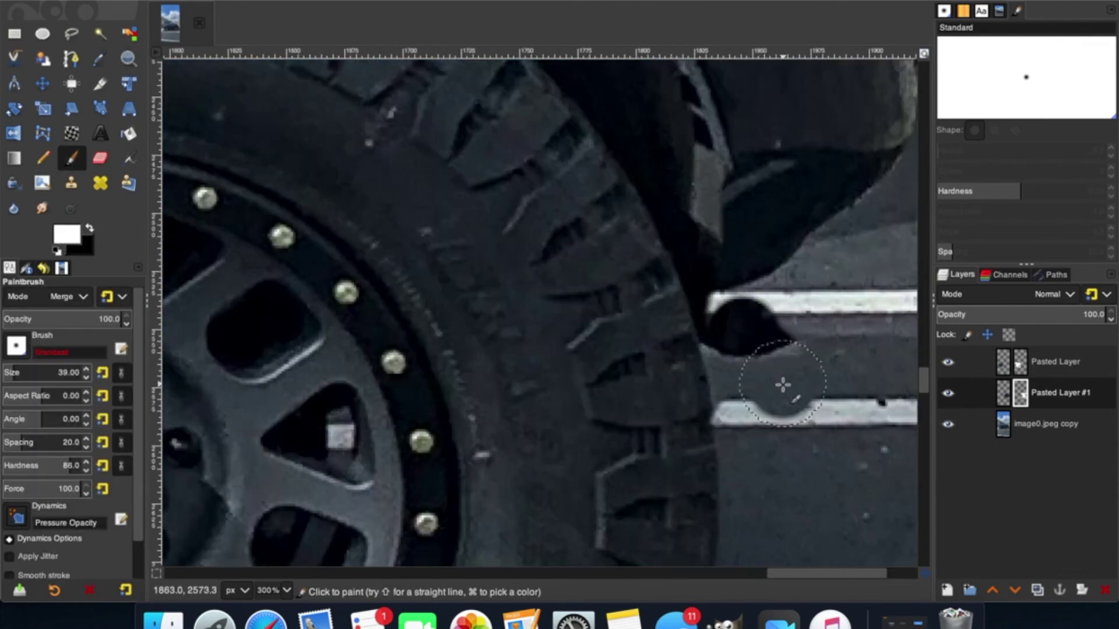
key("x")
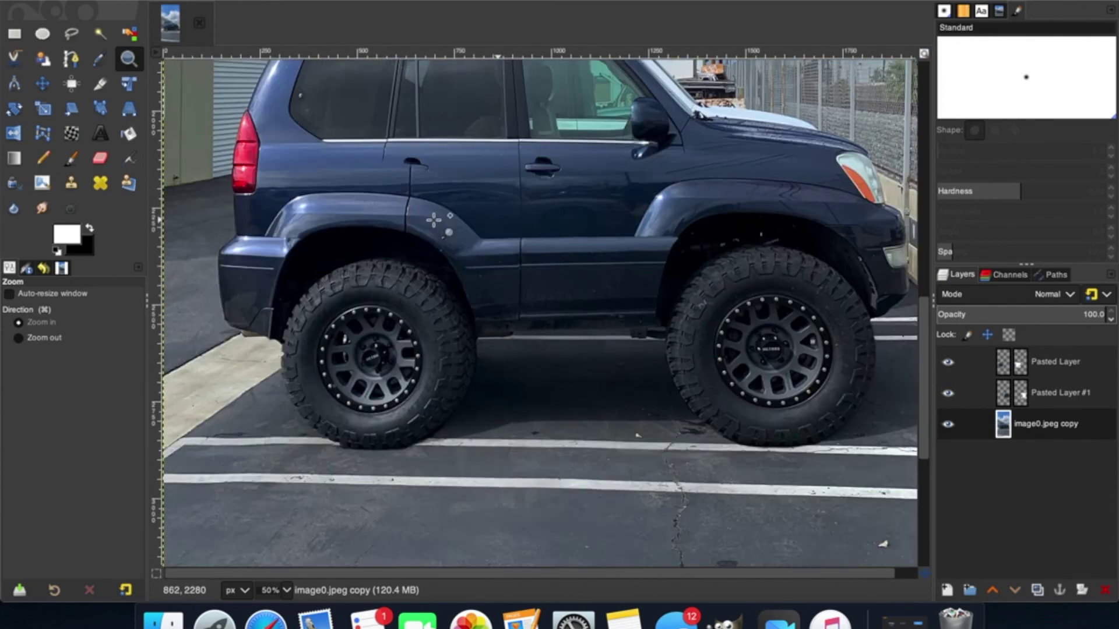
scroll(434, 220, "up", 5)
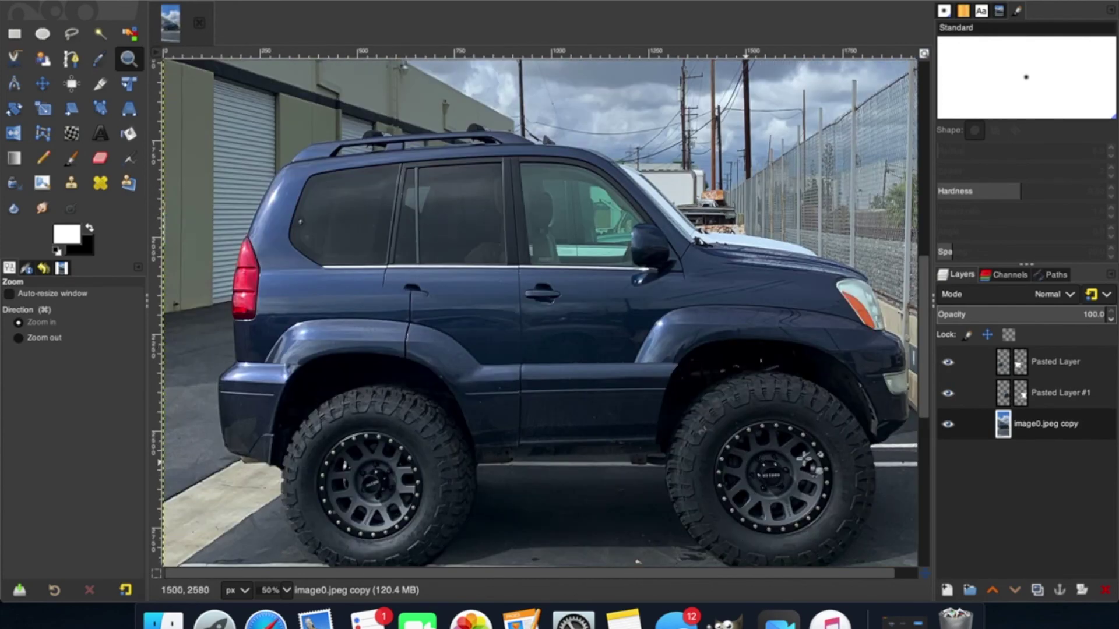
- Merge Pasted Layer, then Pasted Layer #1, down into image0.jpeg copy
left_click(1059, 362)
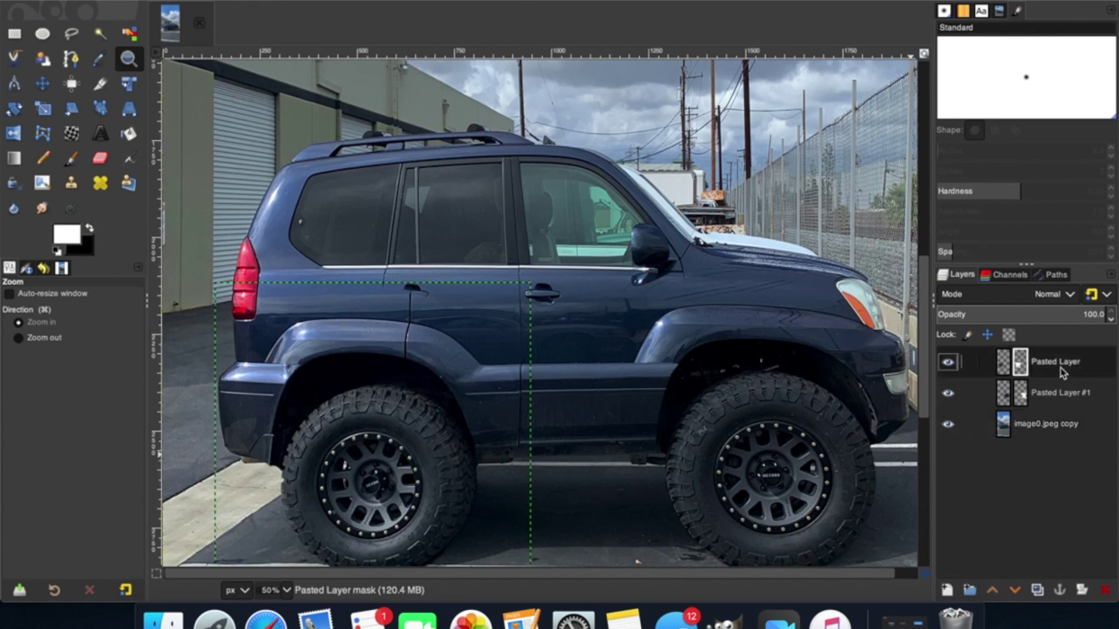
right_click(1047, 368)
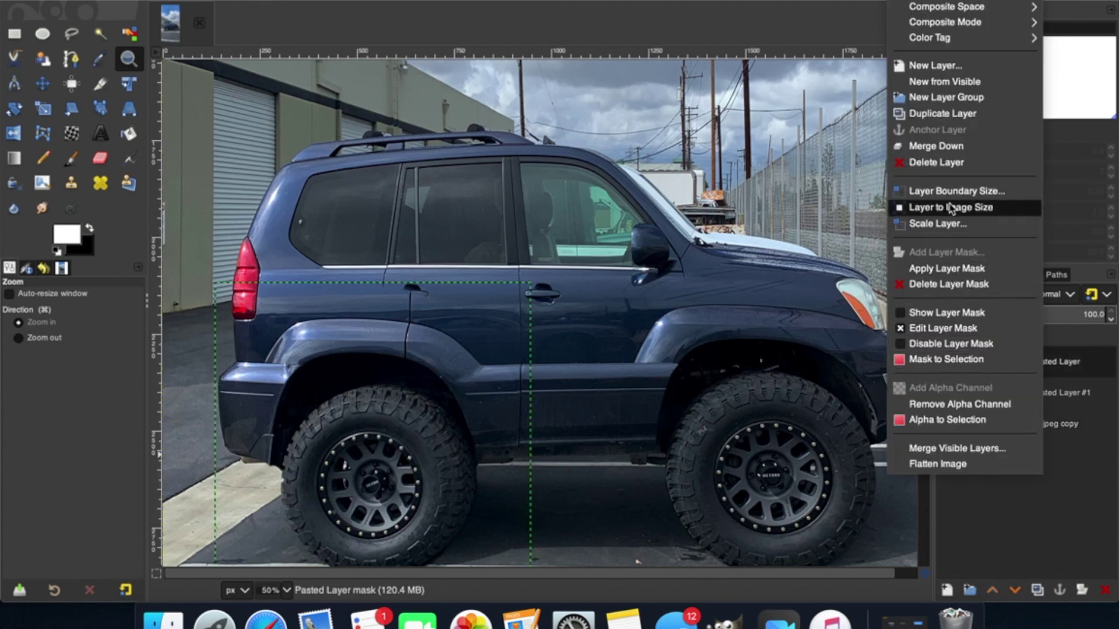
left_click(934, 146)
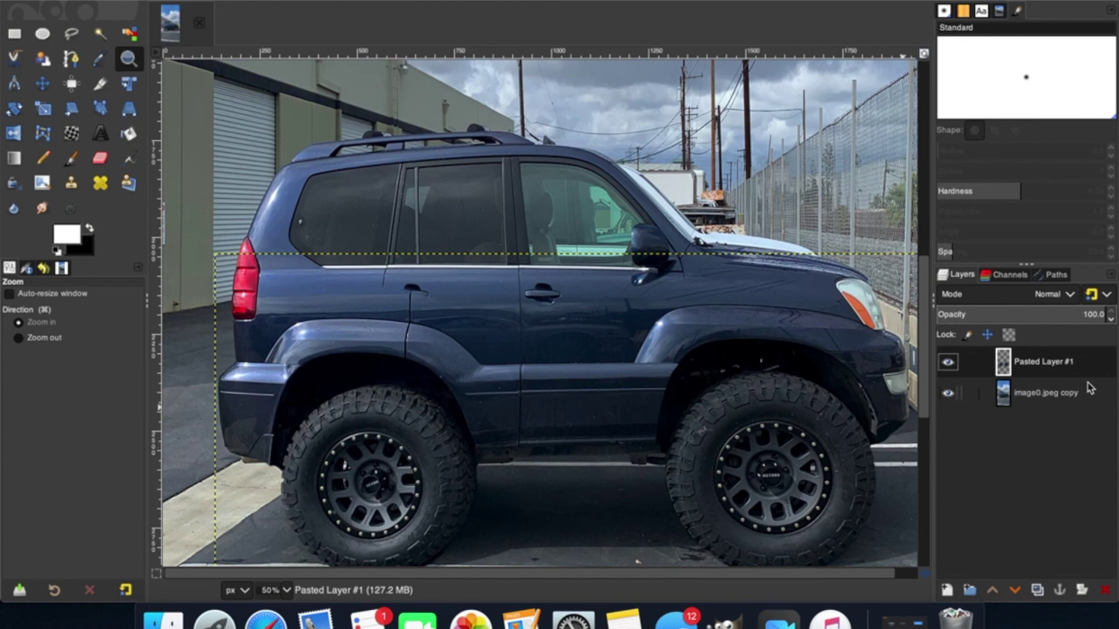
right_click(1038, 365)
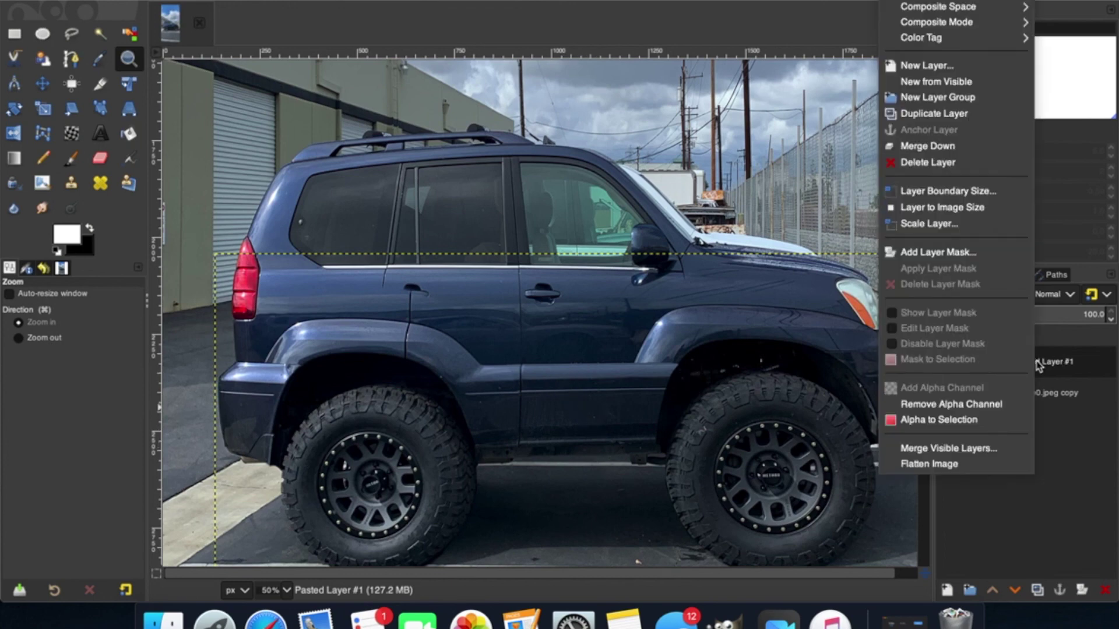
left_click(927, 146)
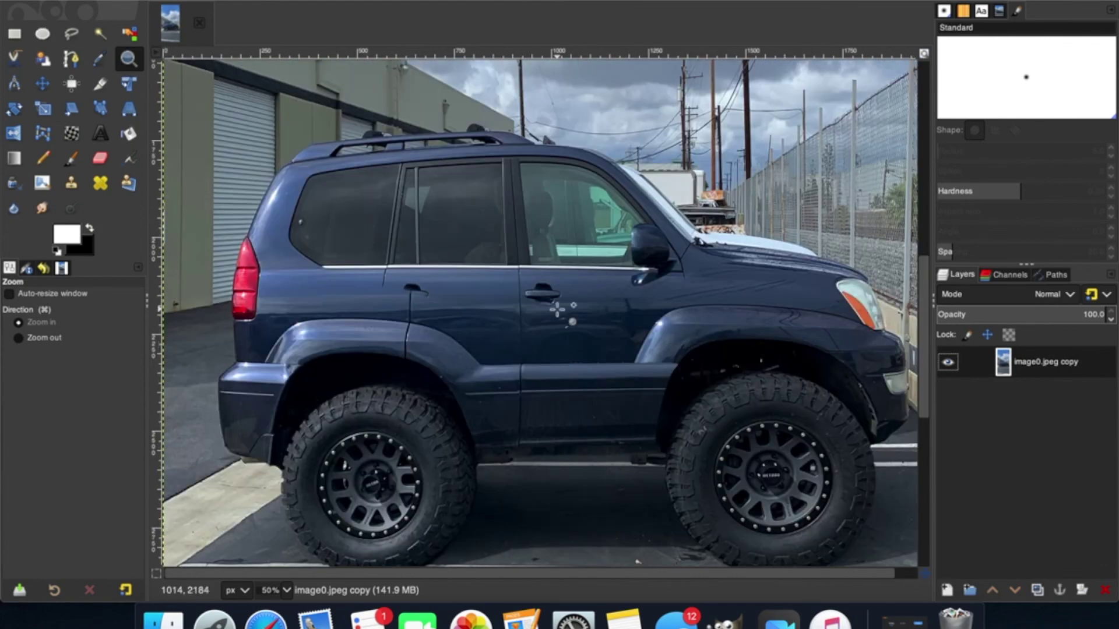
- Zoom out twice so the whole 2000 × 4024 px photo fits the window
left_click(557, 310, "super")
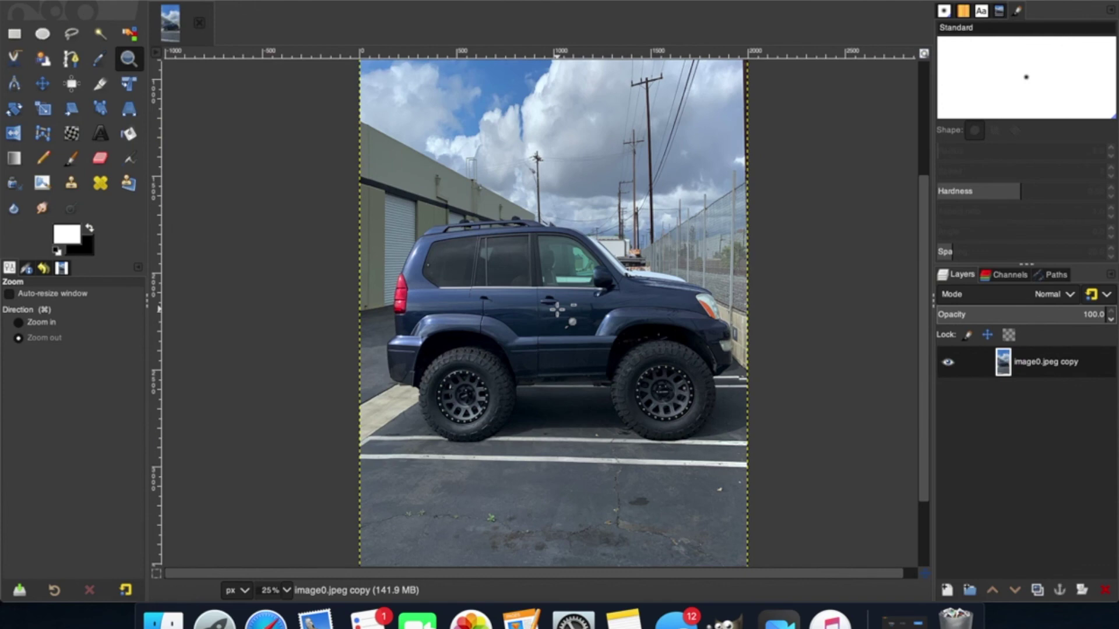
left_click(557, 310, "super")
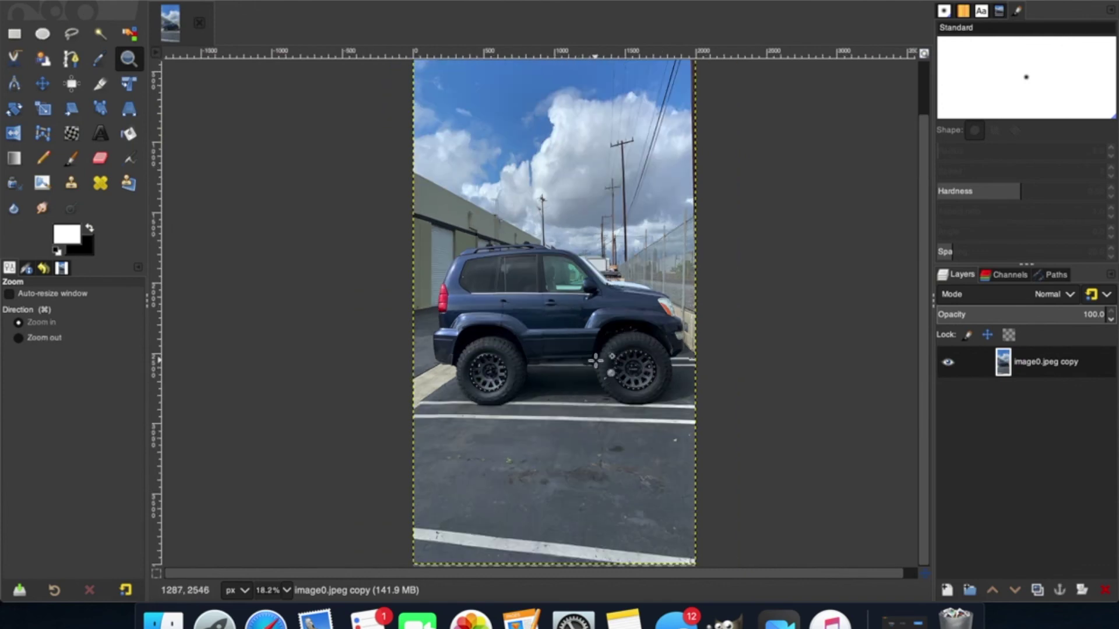